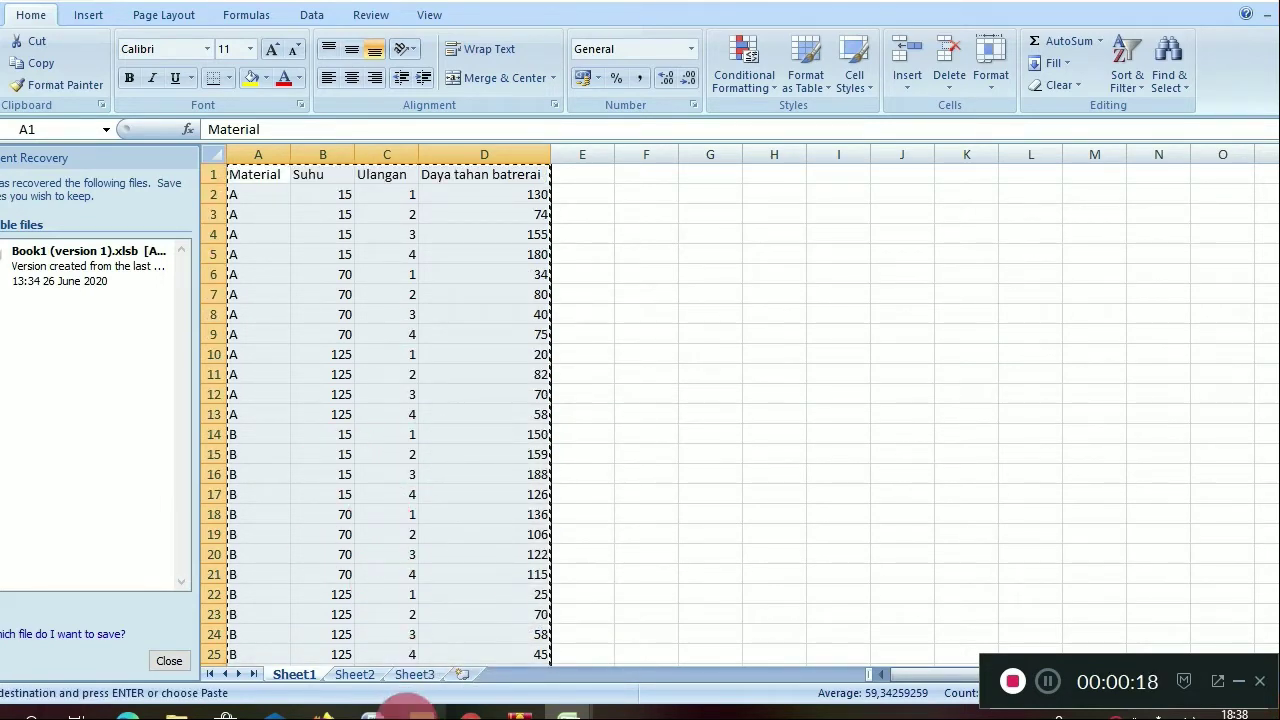
Switch to Minitab and paste the copied battery data into Worksheet 1, with the headings in the name row starting at column C1
click(421, 714)
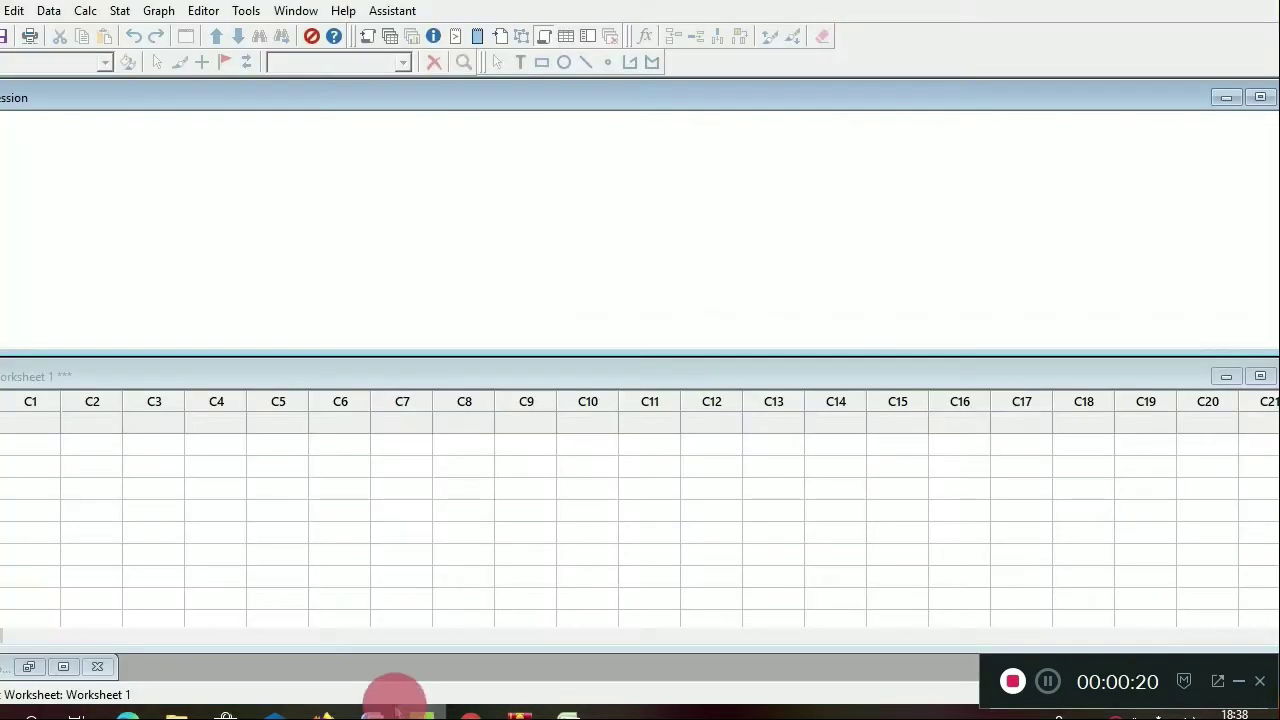
click(47, 420)
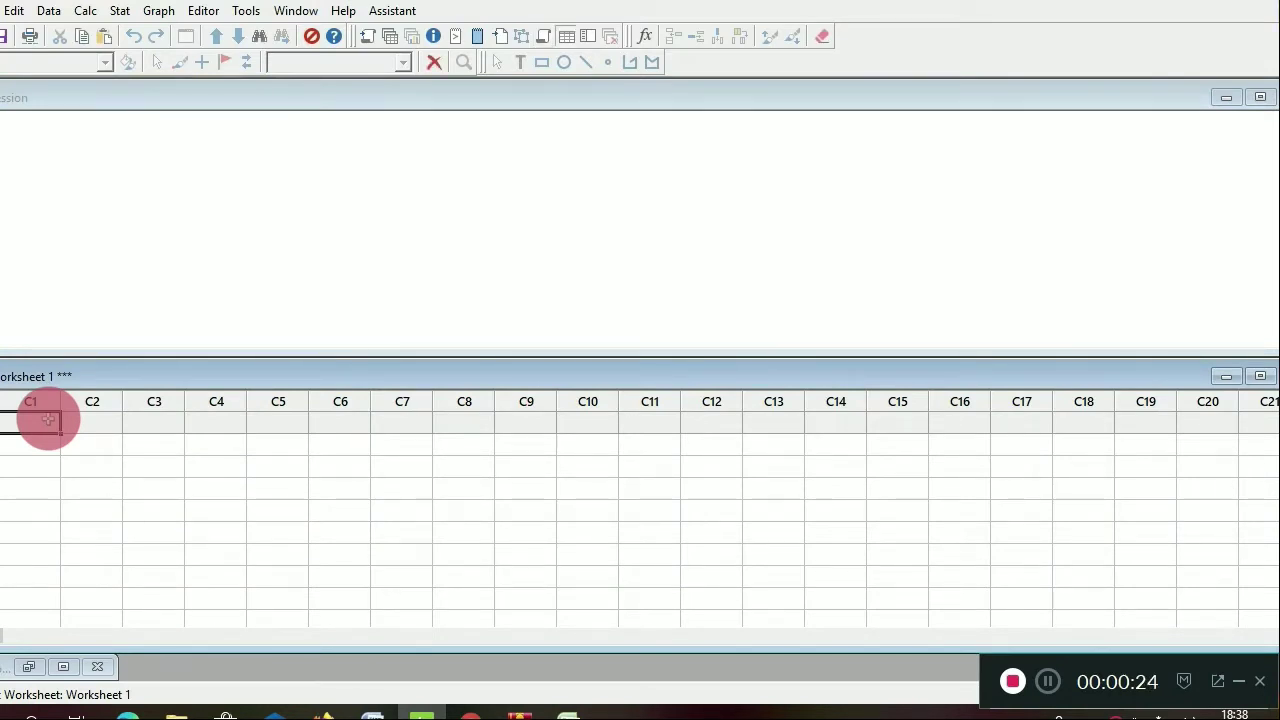
key(ctrl+v)
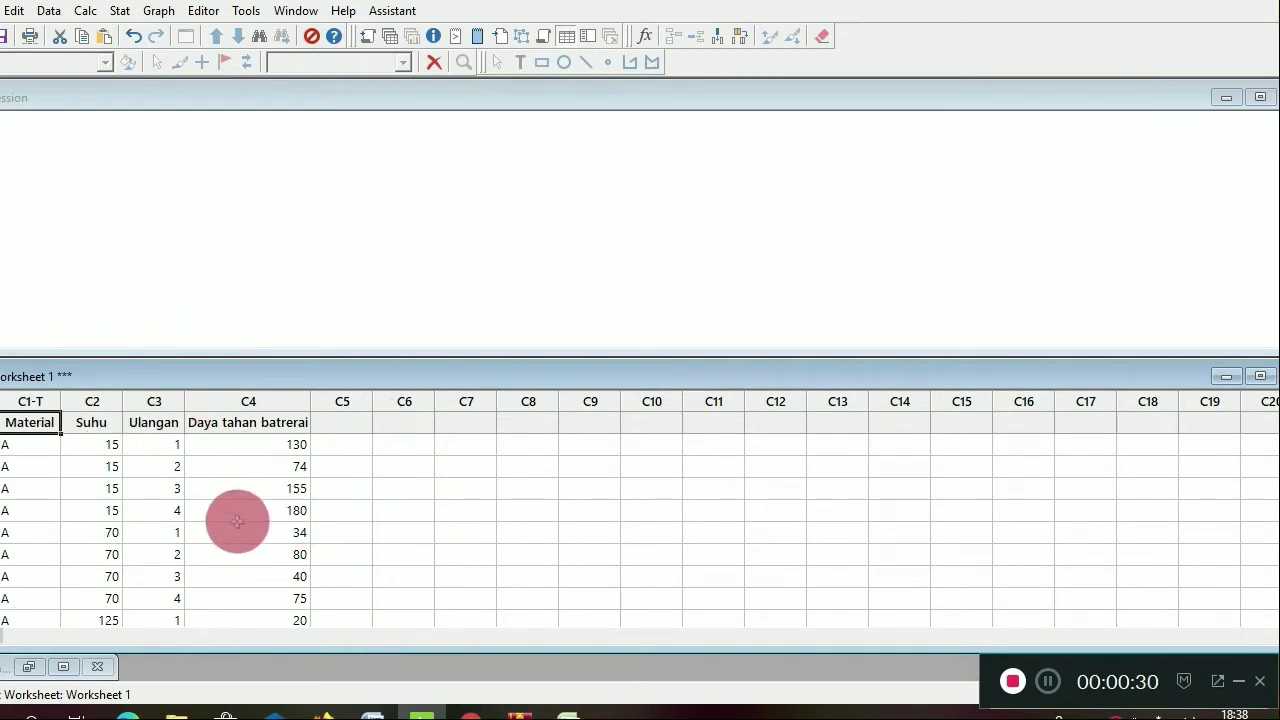
scroll(237, 521, down, 6)
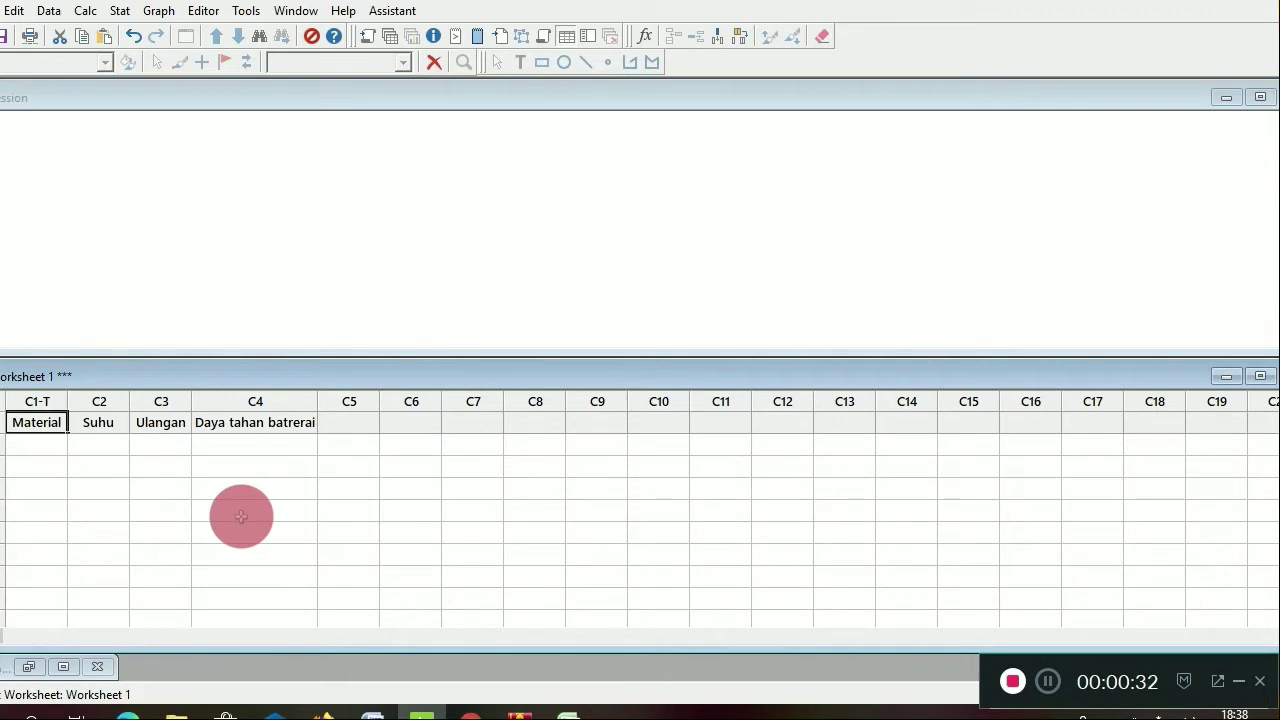
scroll(241, 516, up, 10)
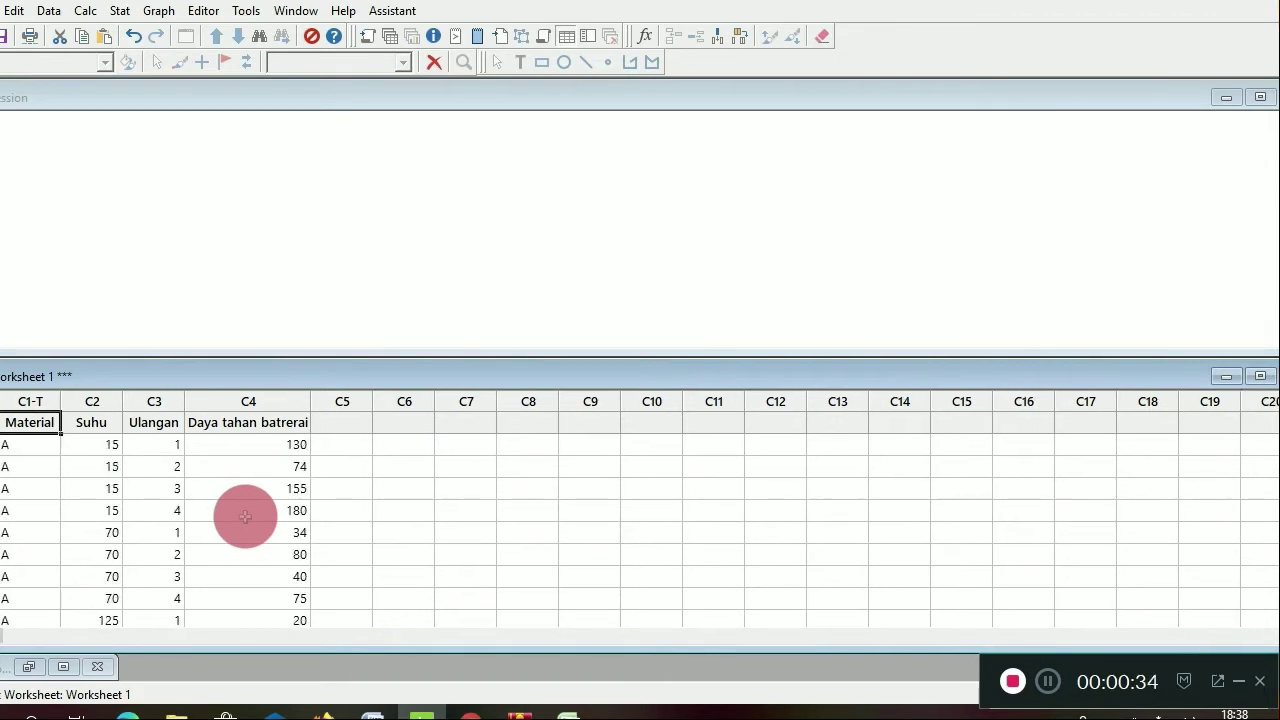
Start Fit General Linear Model from the ANOVA analyses and set 'Daya tahan batrerai' as the response
click(121, 12)
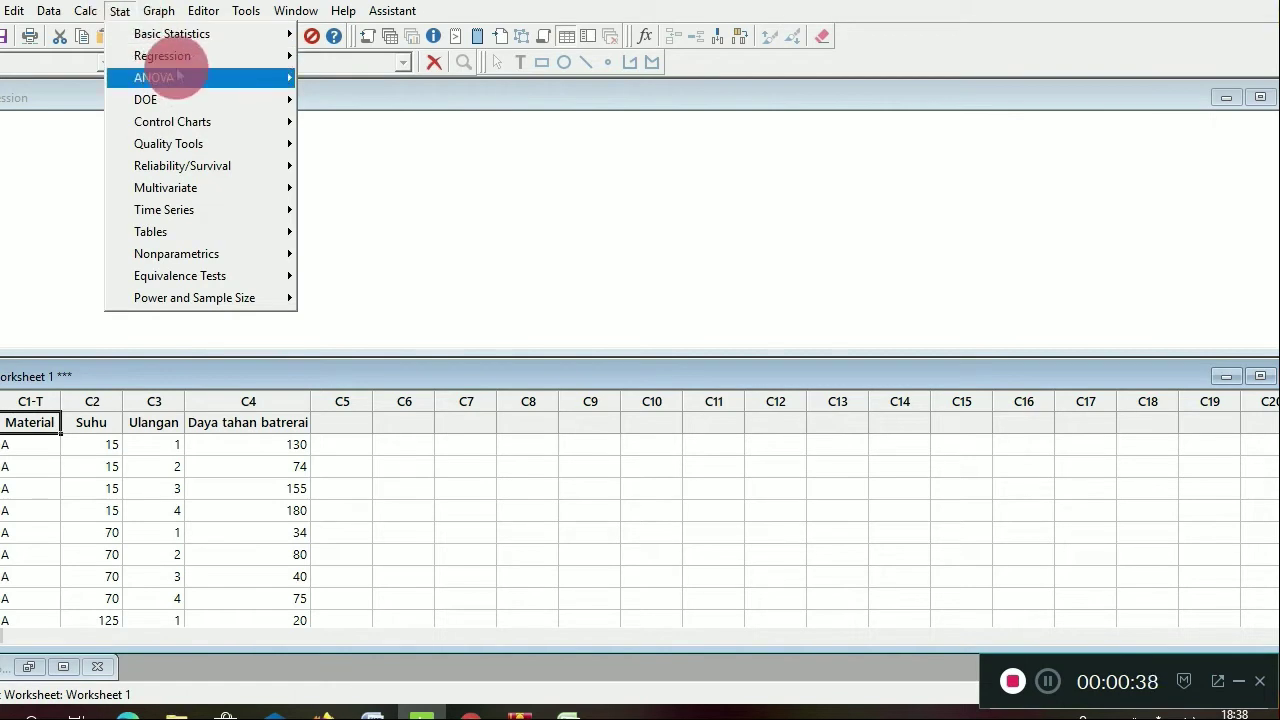
mouse_move(286, 78)
mouse_move(344, 148)
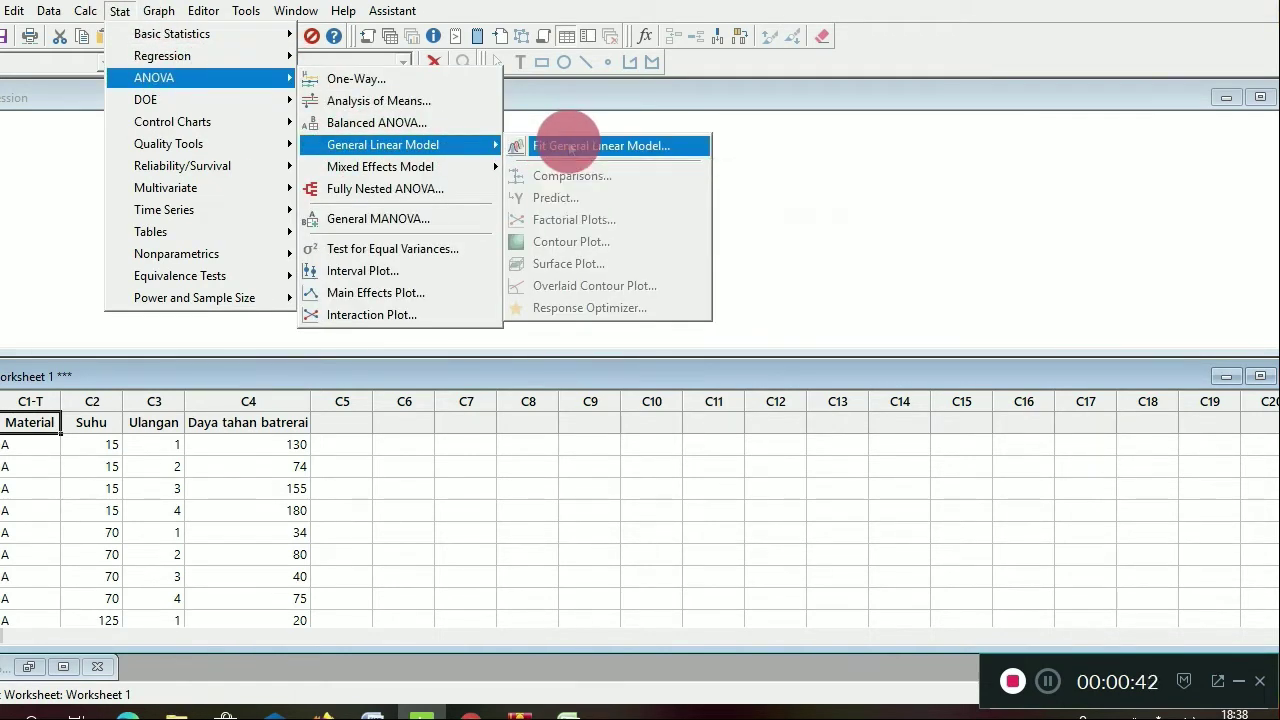
click(560, 147)
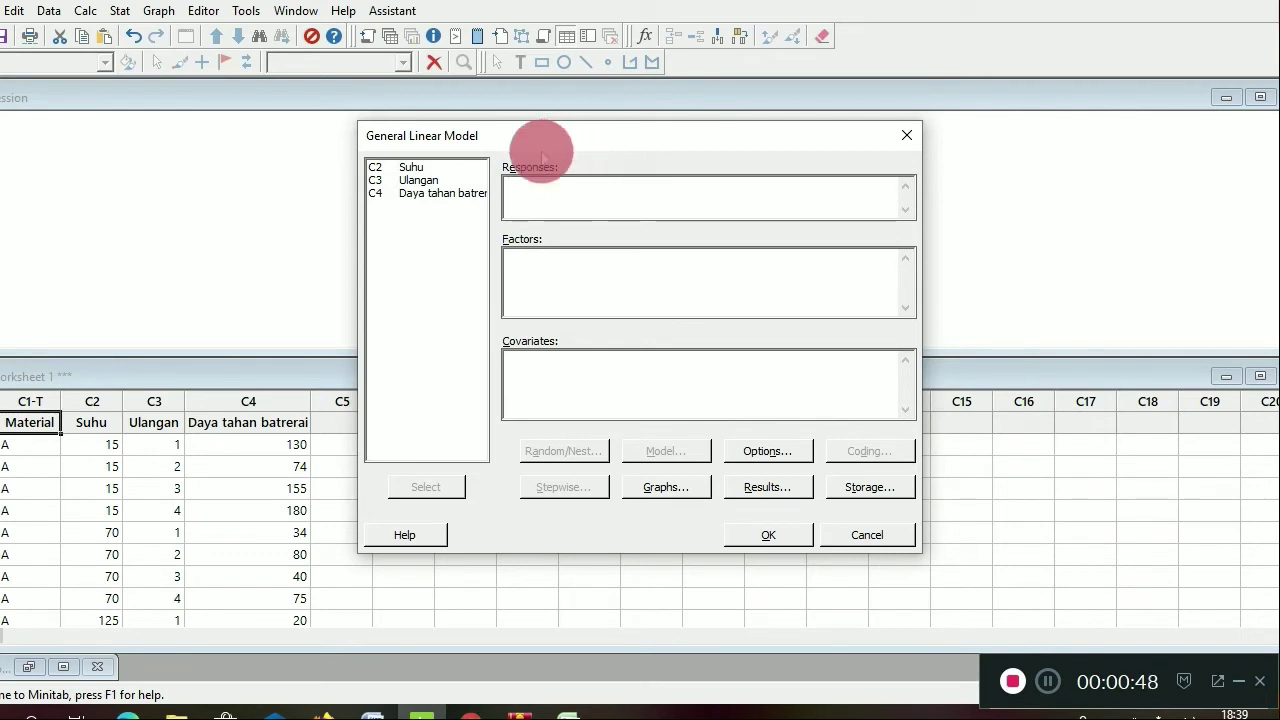
click(545, 198)
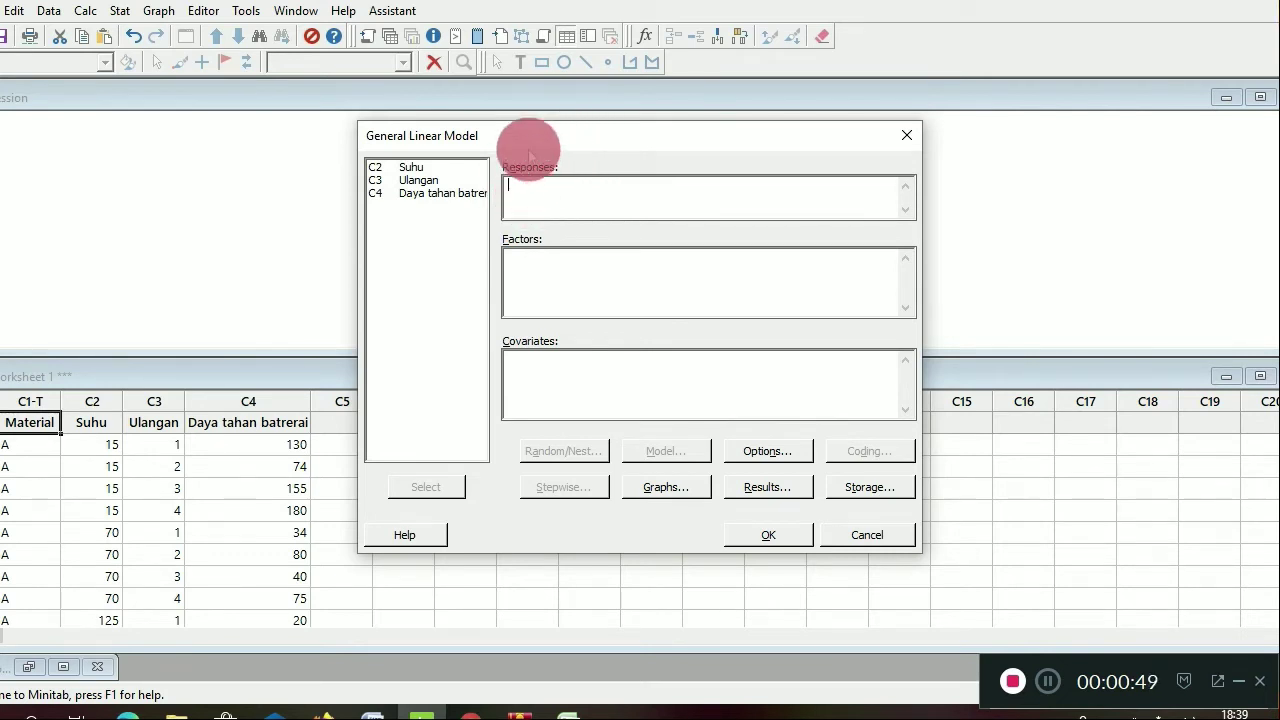
click(468, 195)
click(422, 489)
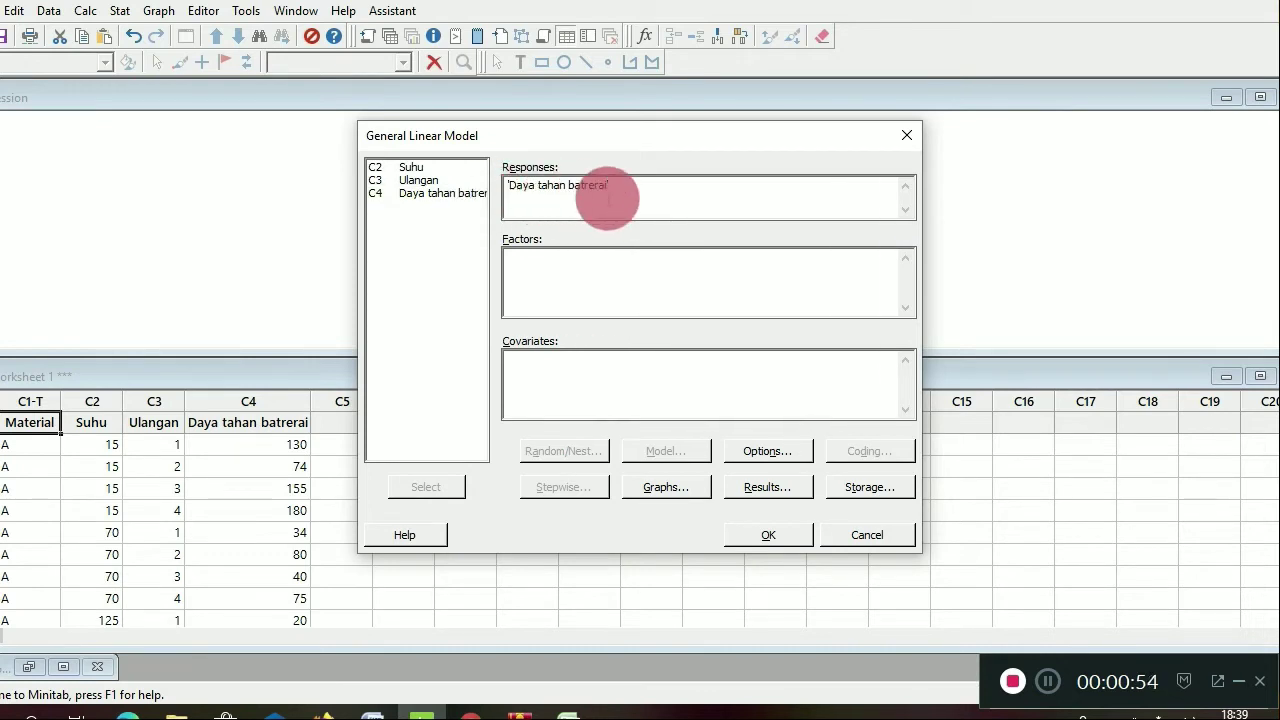
Add Material and Suhu as the factors of the general linear model
click(515, 277)
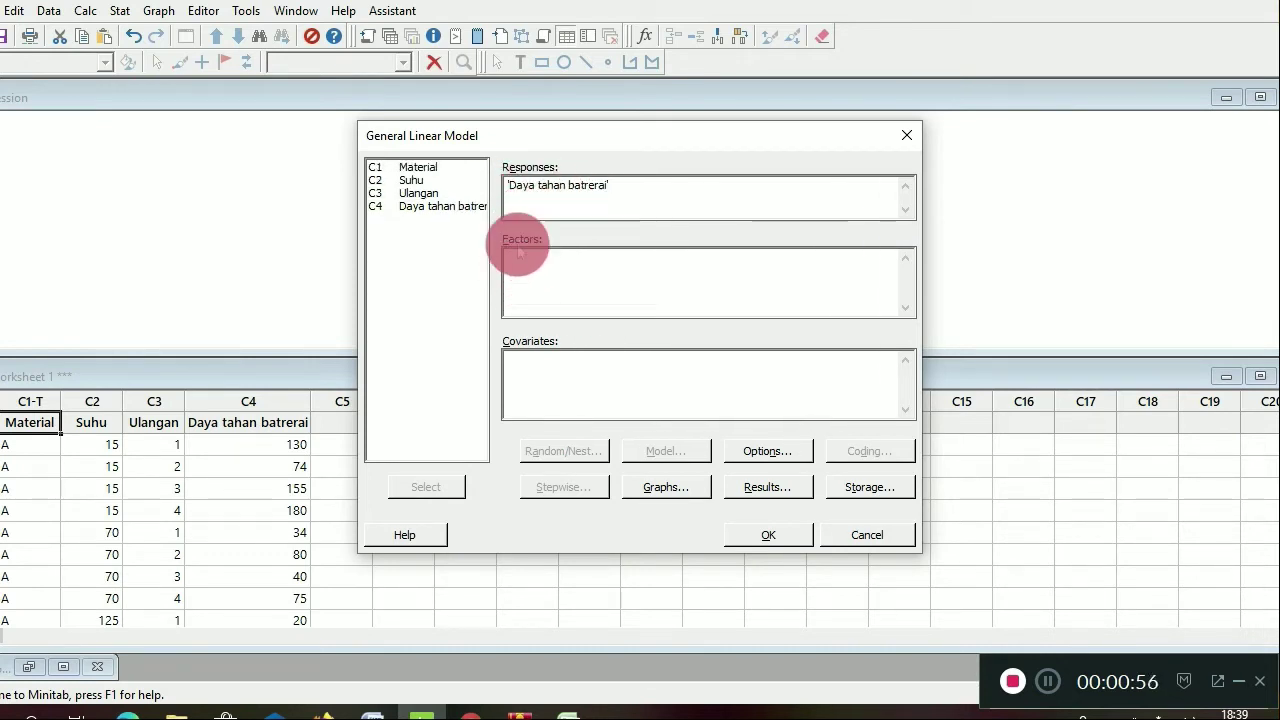
click(440, 168)
click(426, 487)
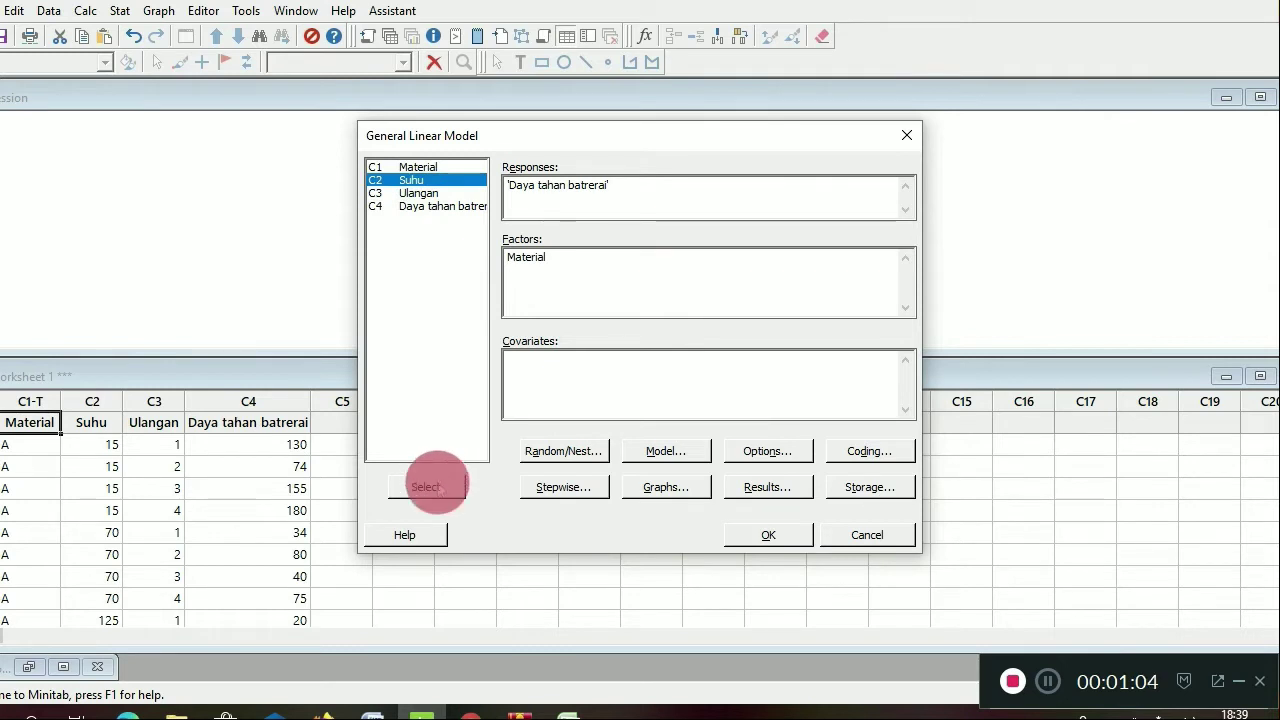
click(425, 487)
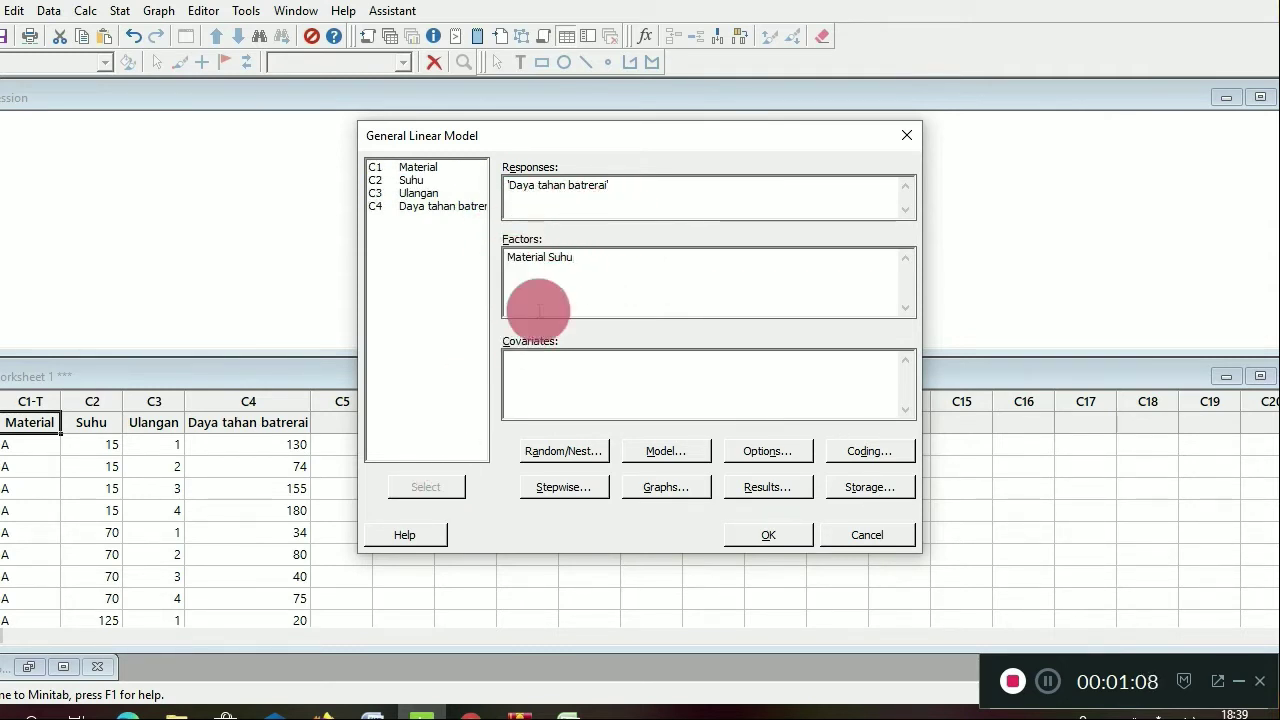
click(537, 255)
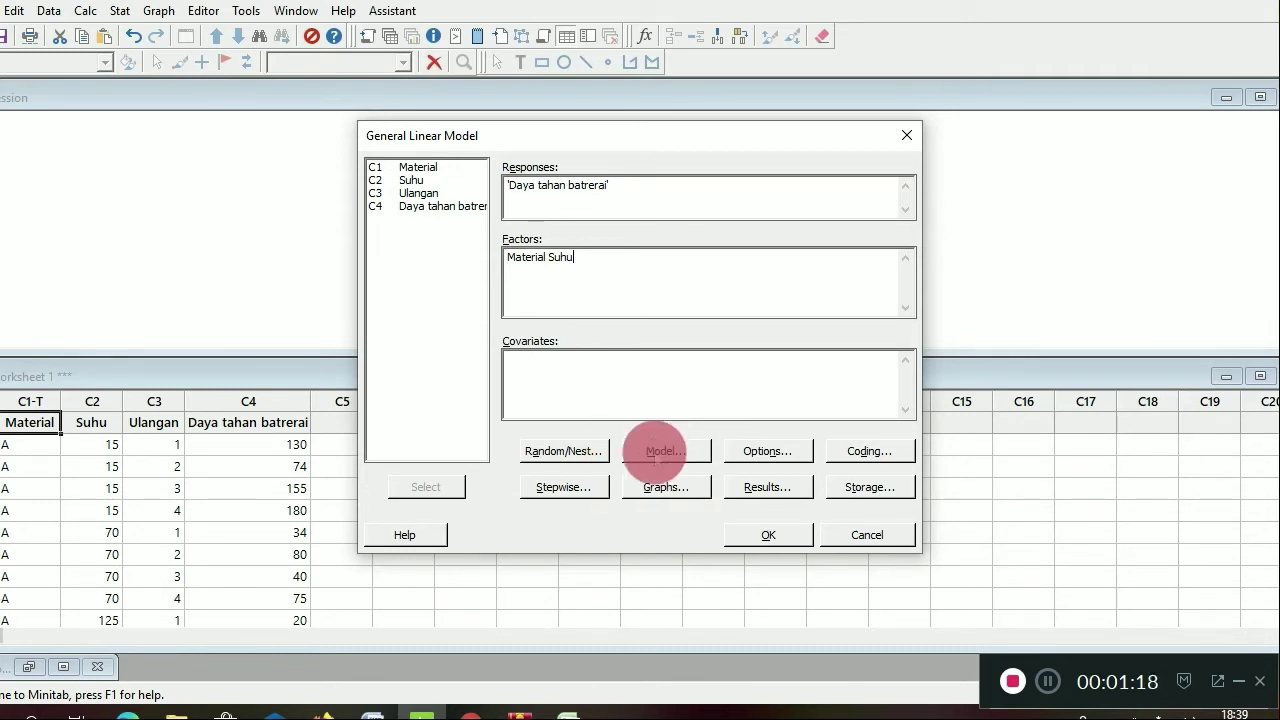
Clear the default terms in the model definition and add Material and Suhu again as main-effect terms
click(666, 451)
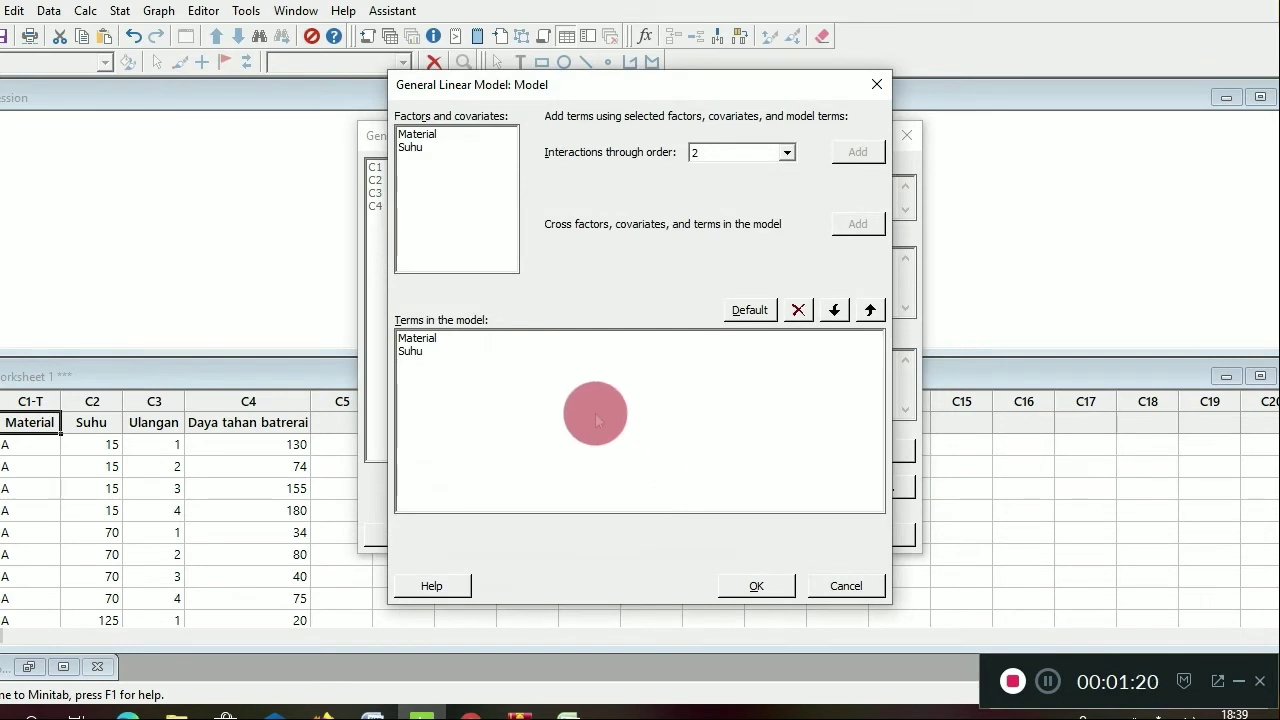
click(663, 338)
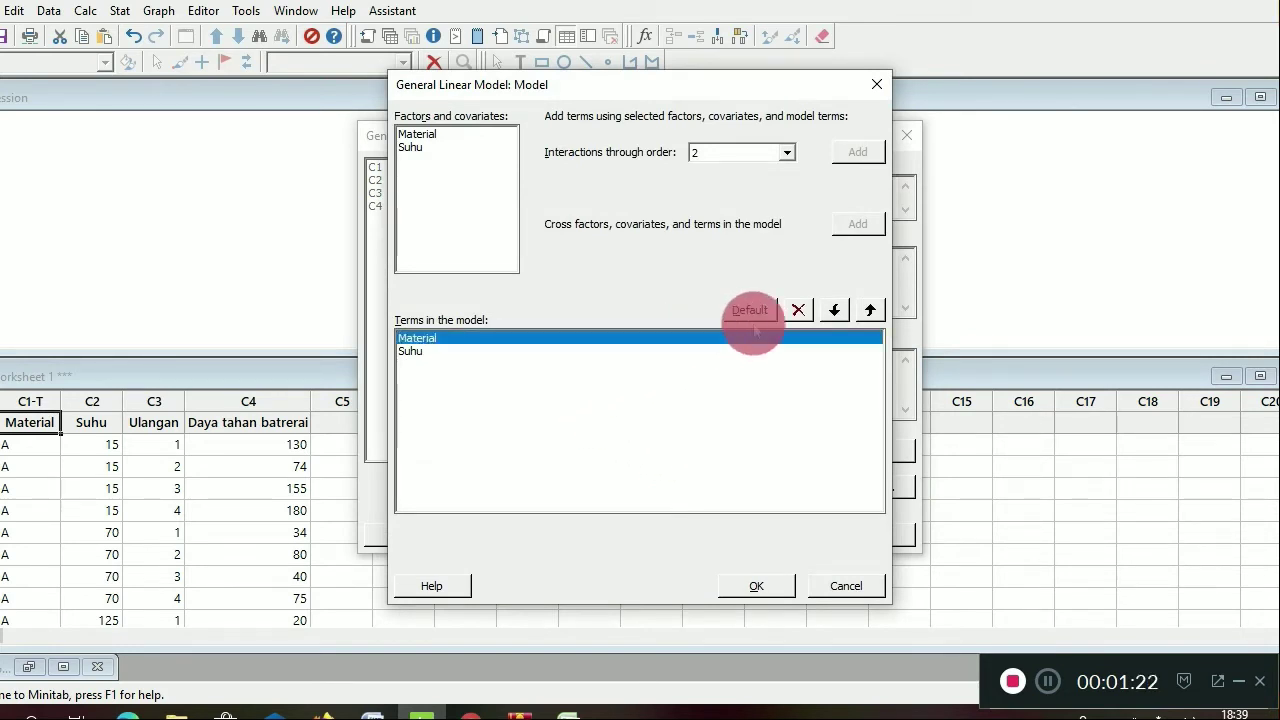
click(799, 310)
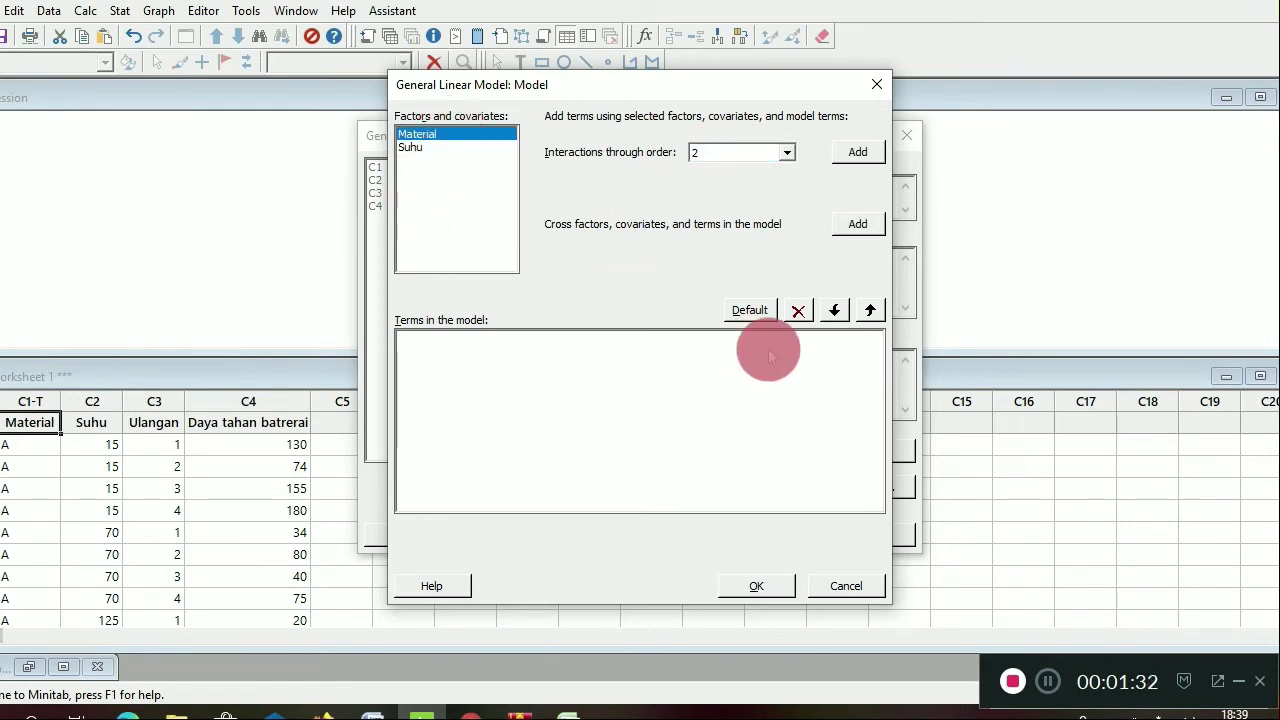
click(855, 158)
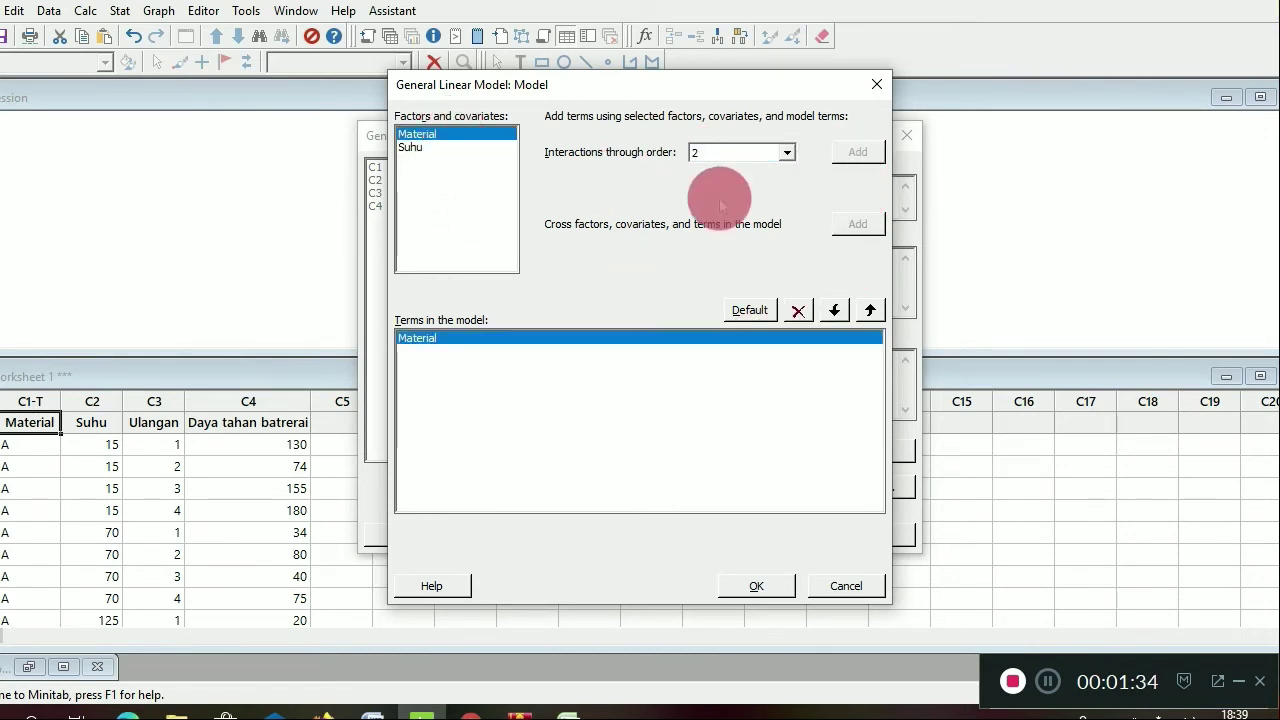
click(466, 148)
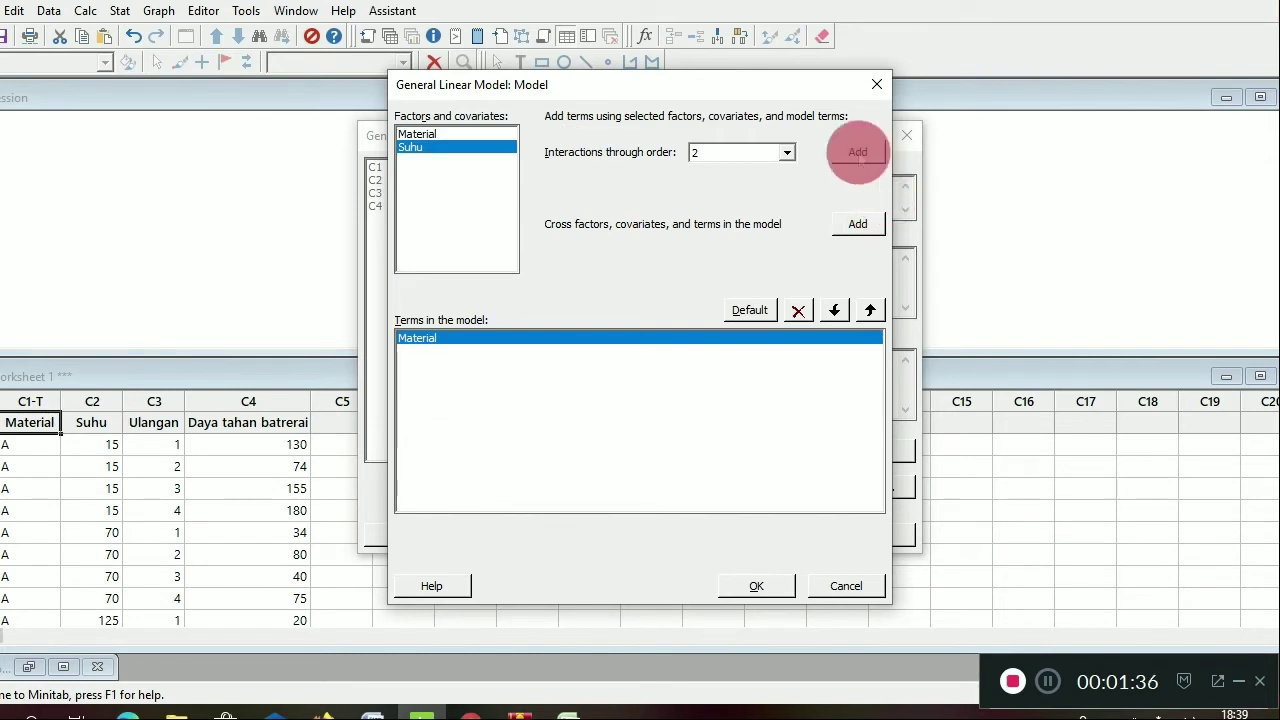
click(852, 152)
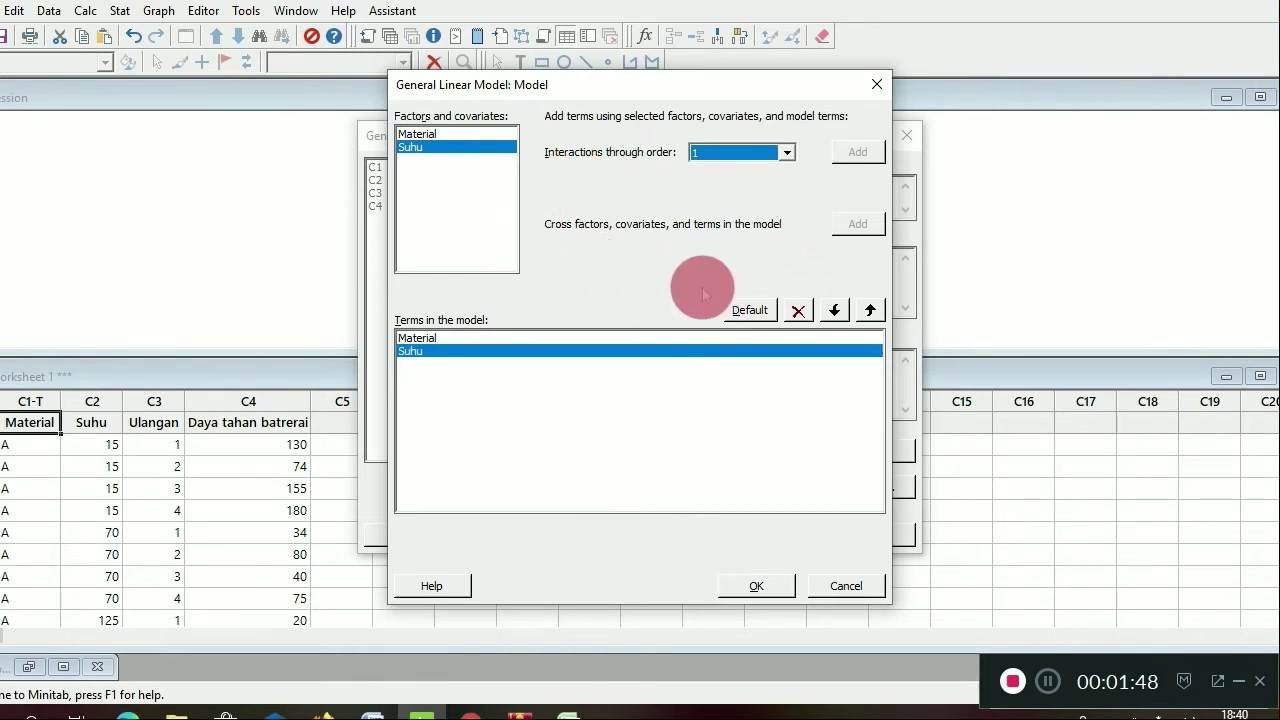
Add the Material*Suhu interaction to the model terms and accept the model definition
click(476, 134)
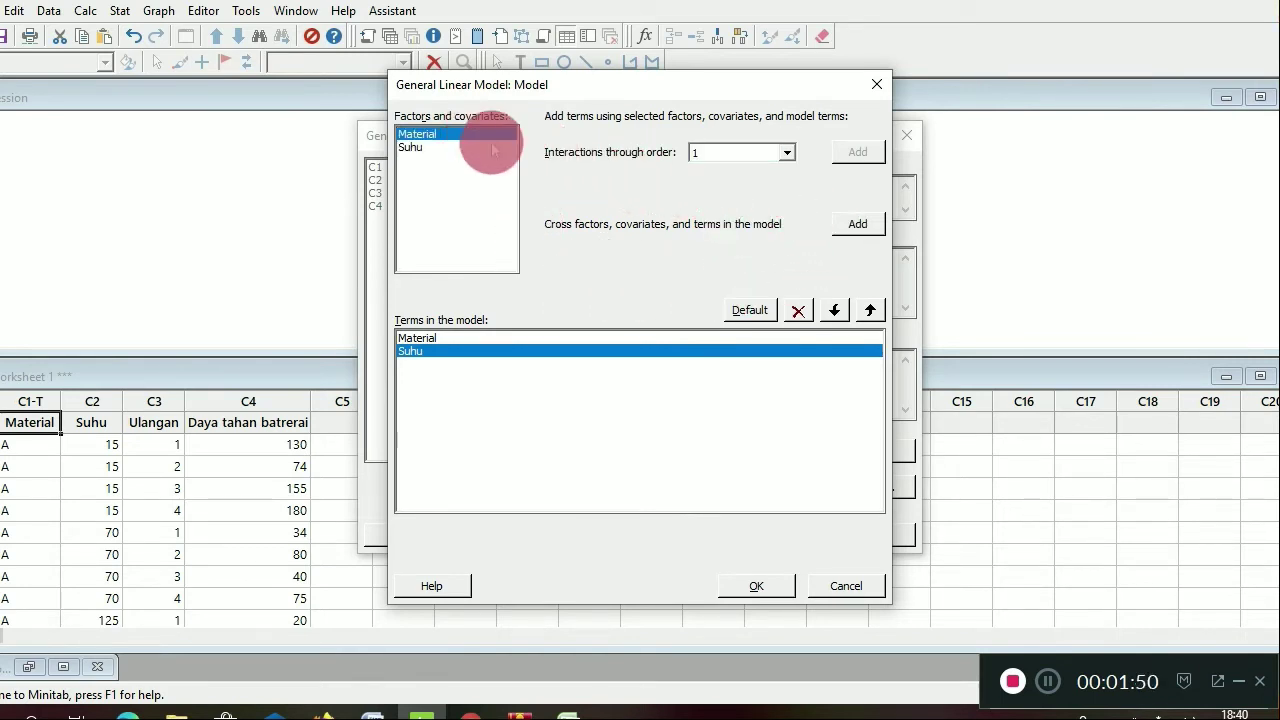
click(857, 224)
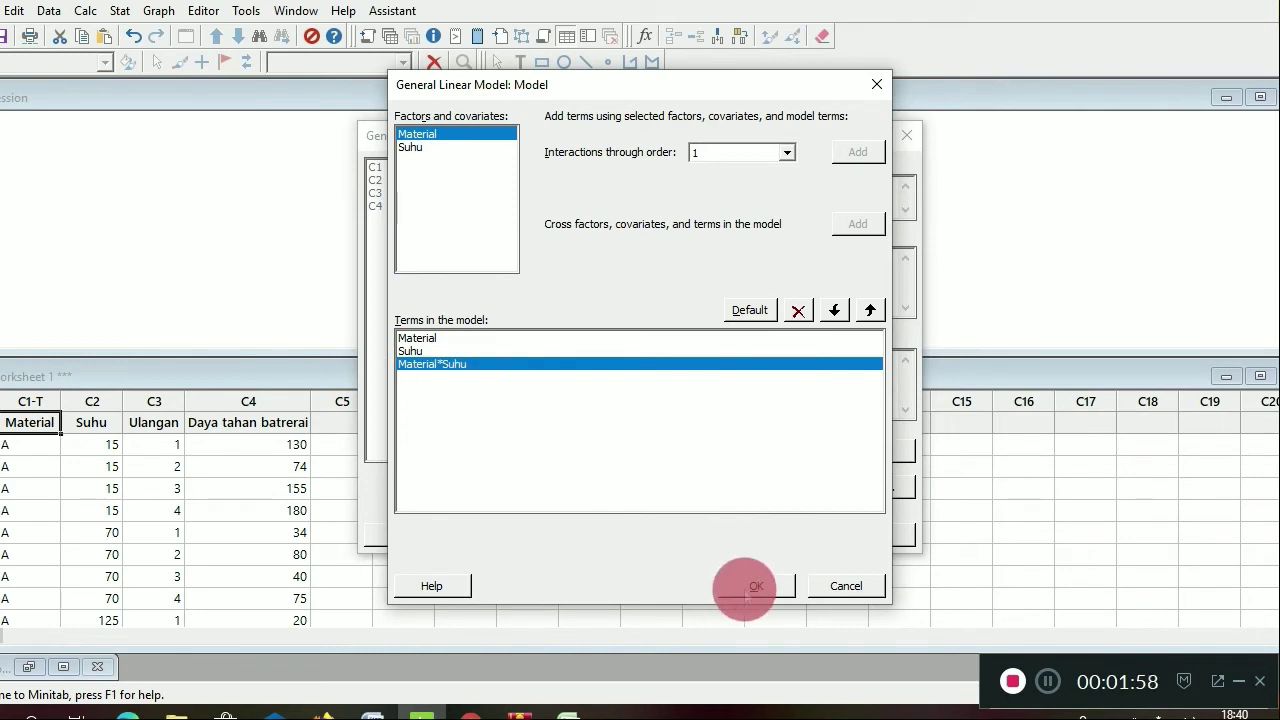
click(752, 587)
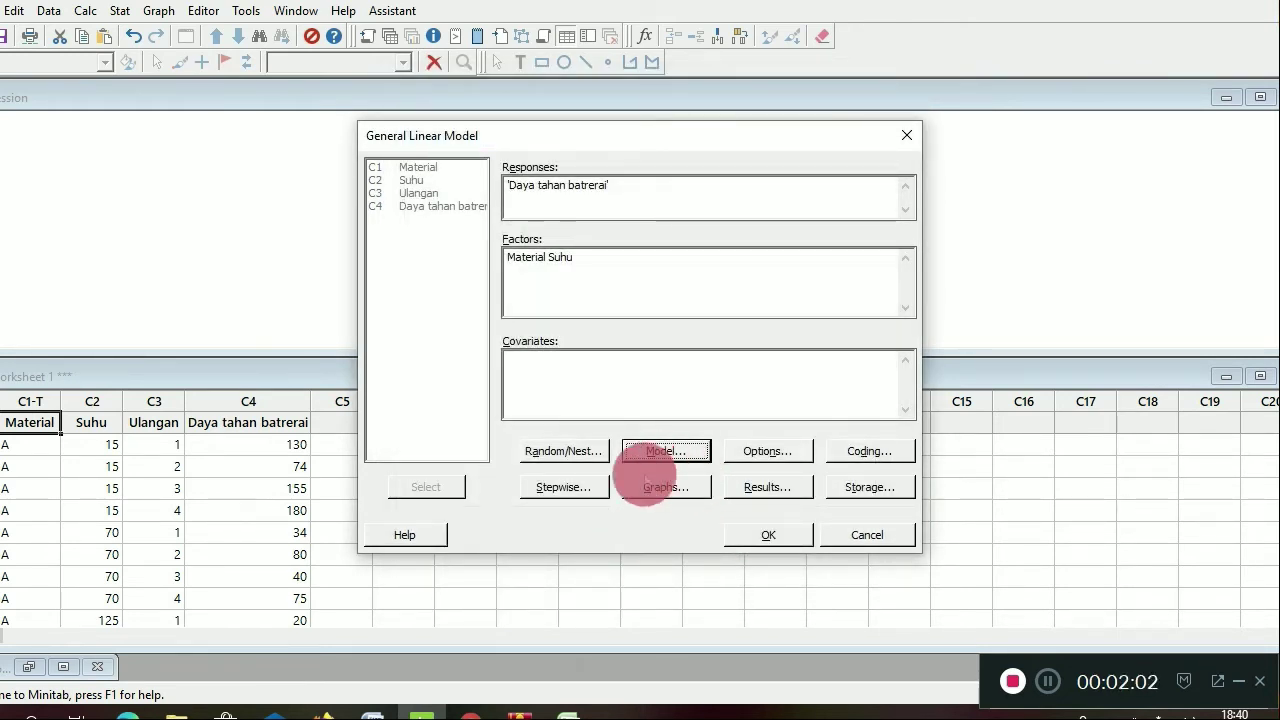
Set the residual plots of the general linear model to Four in one
click(673, 490)
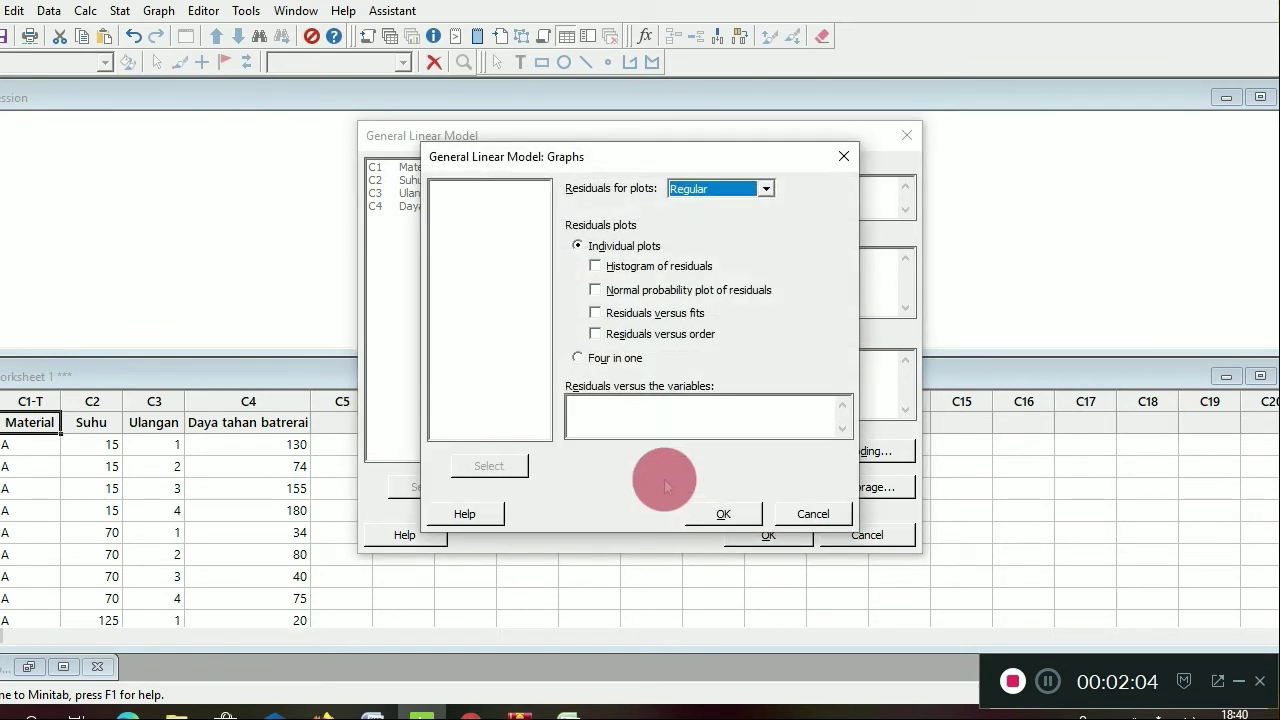
click(578, 358)
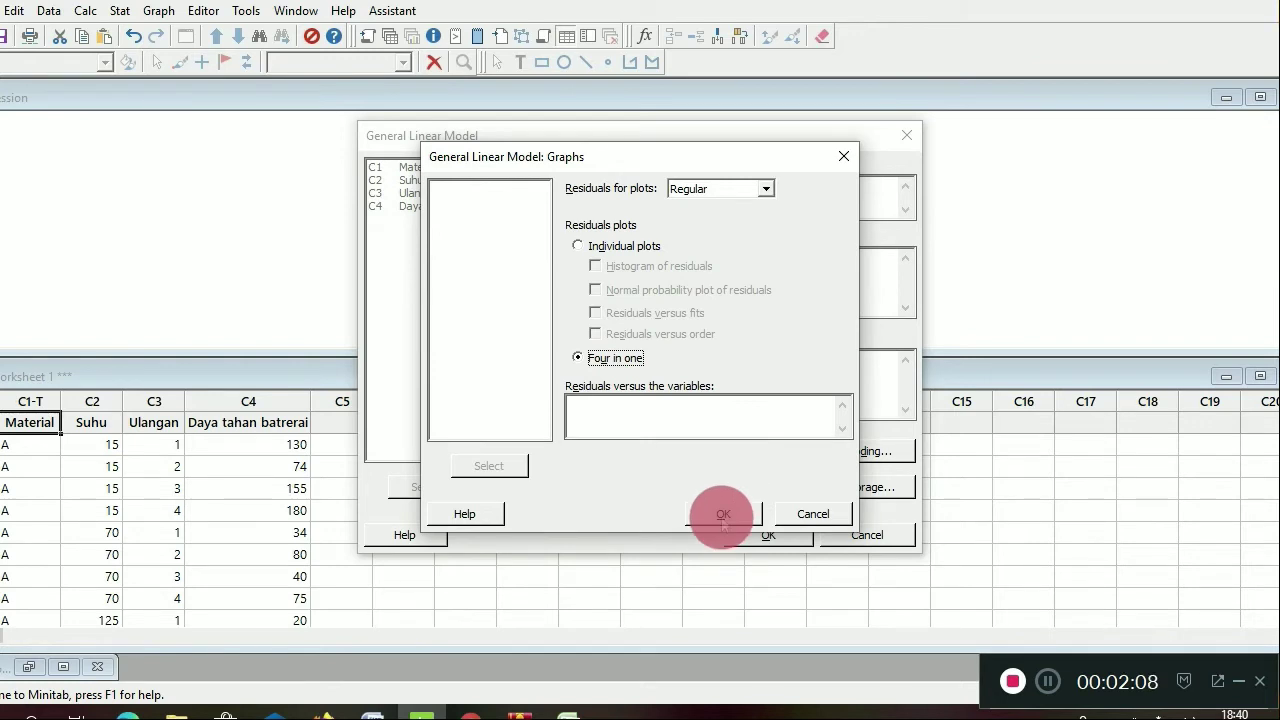
click(723, 512)
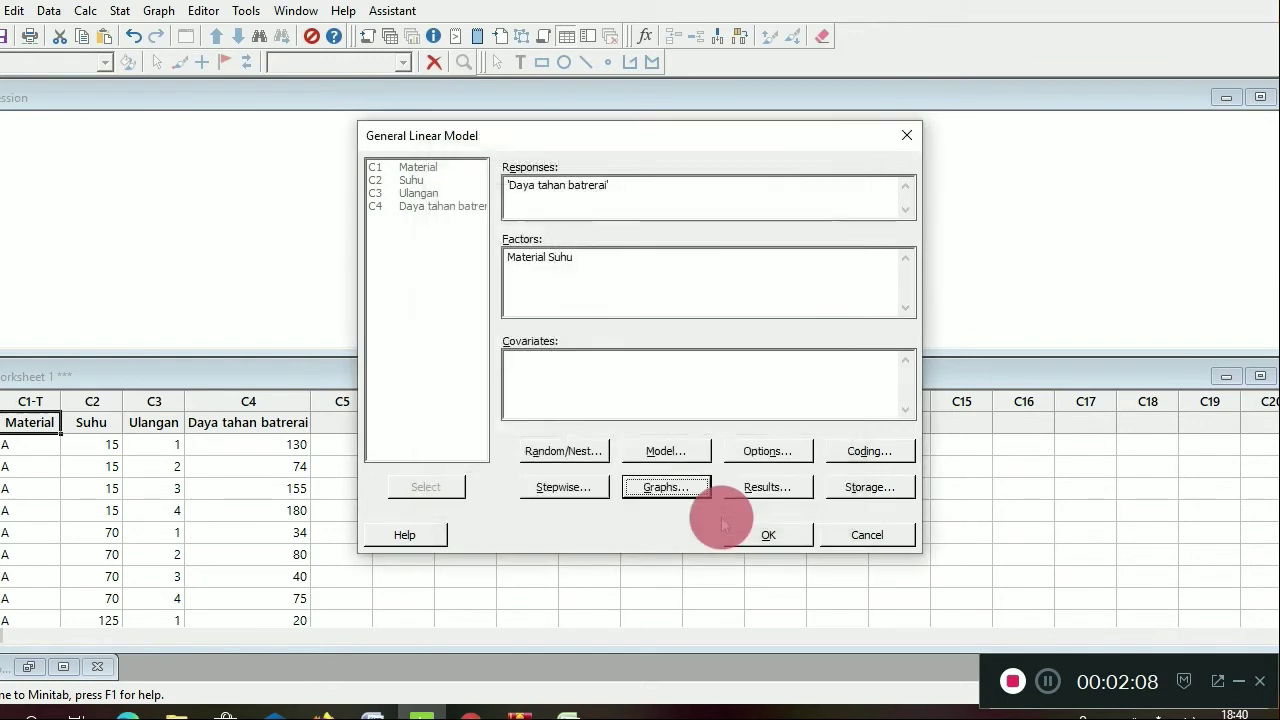
Choose to store the residuals in the worksheet and run the general linear model analysis
click(870, 487)
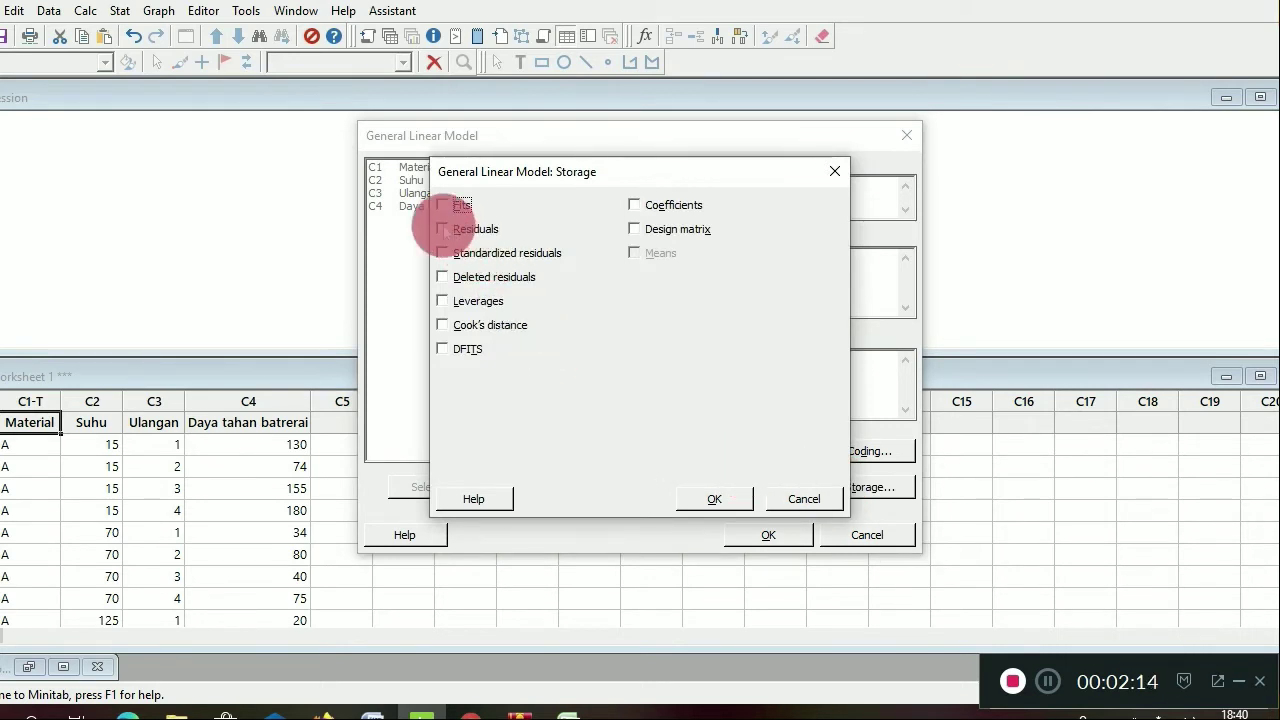
click(703, 500)
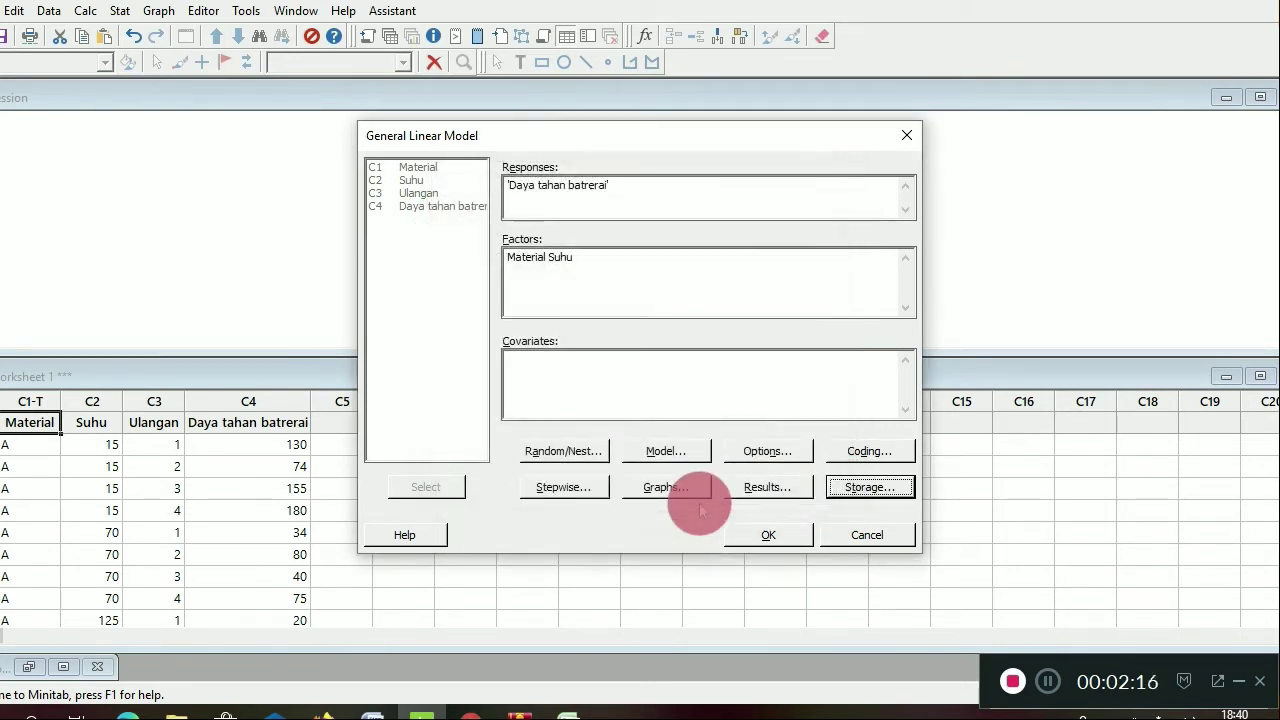
click(765, 535)
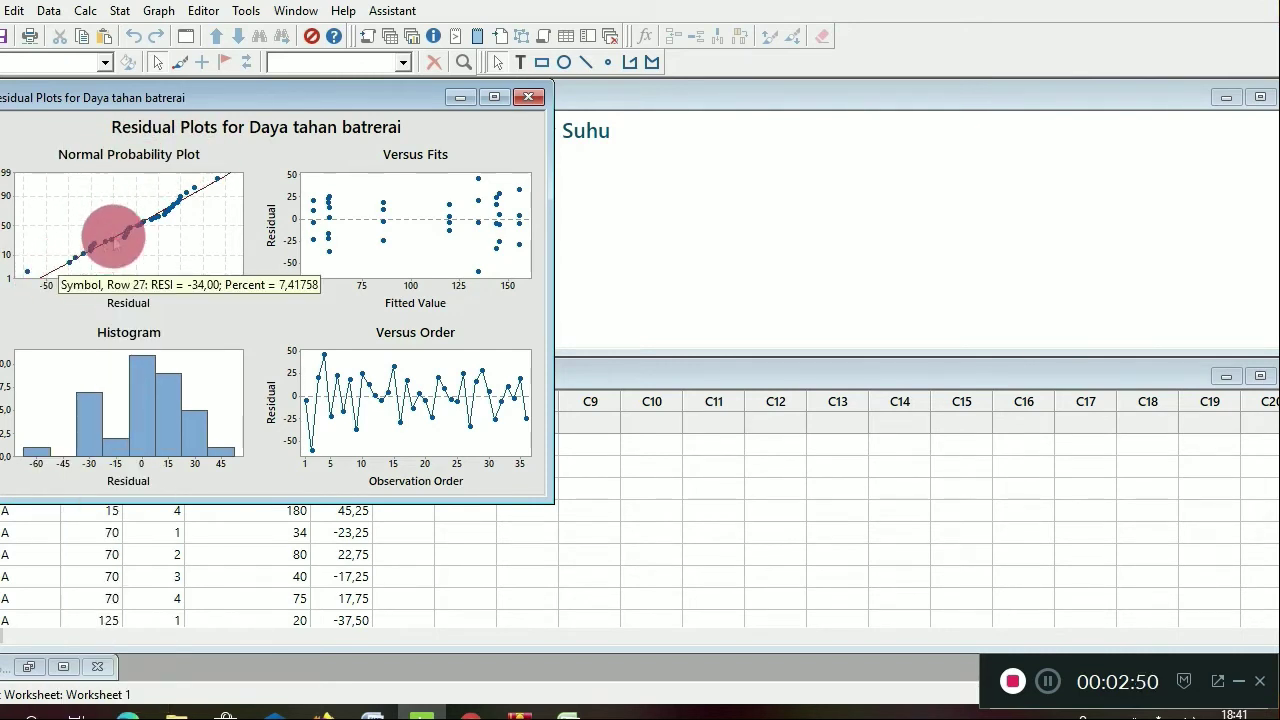
Review the normal probability plot, minimize the residual plots, and maximize the Session window to show the General Linear Model output
mouse_move(170, 212)
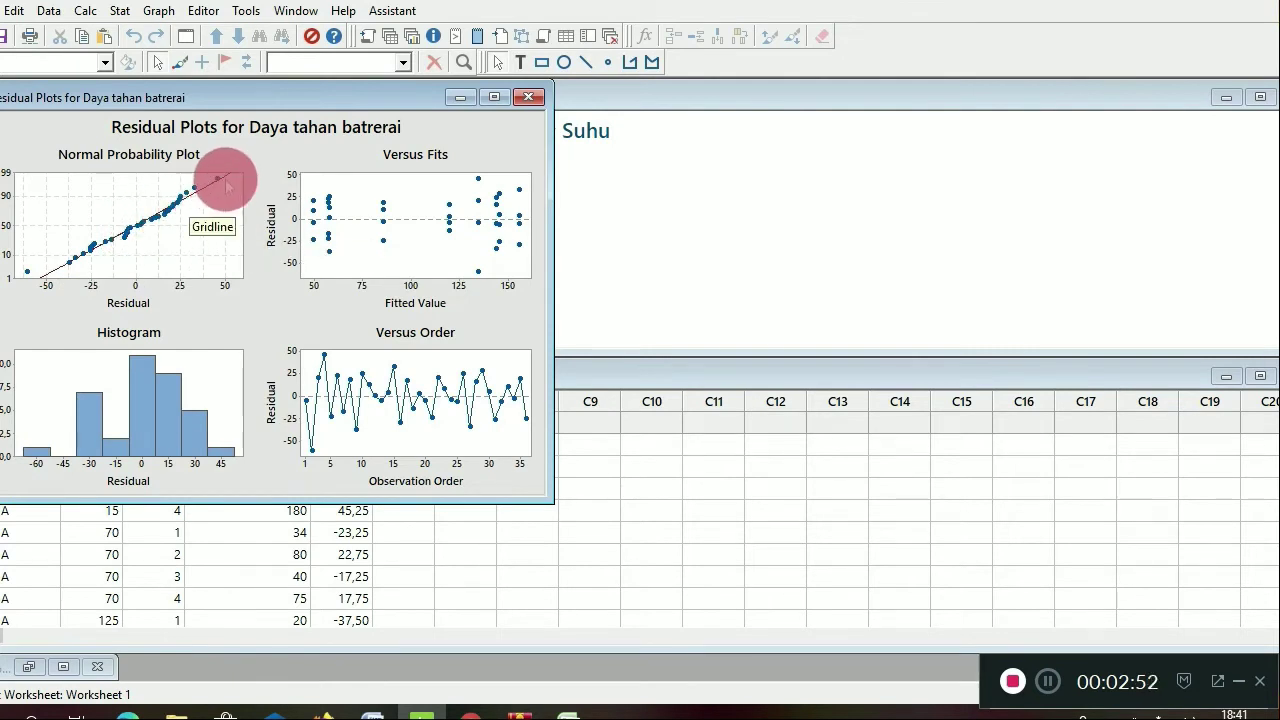
mouse_move(57, 262)
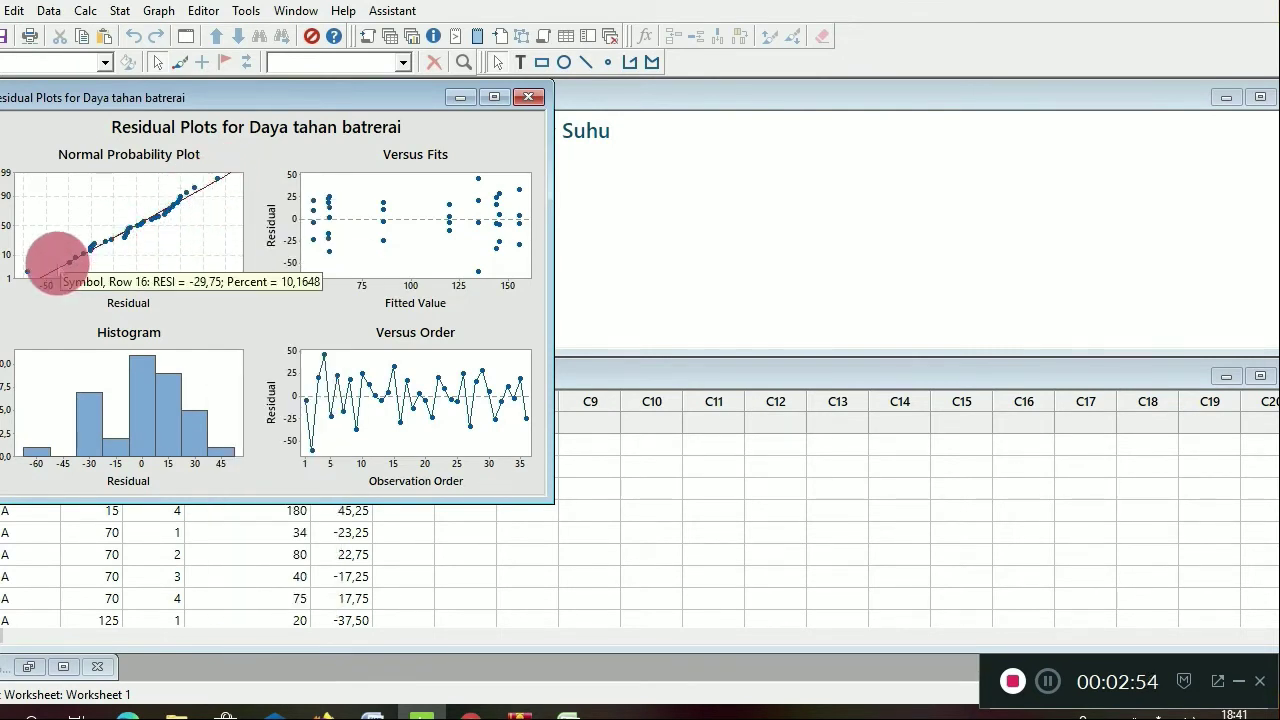
mouse_move(195, 190)
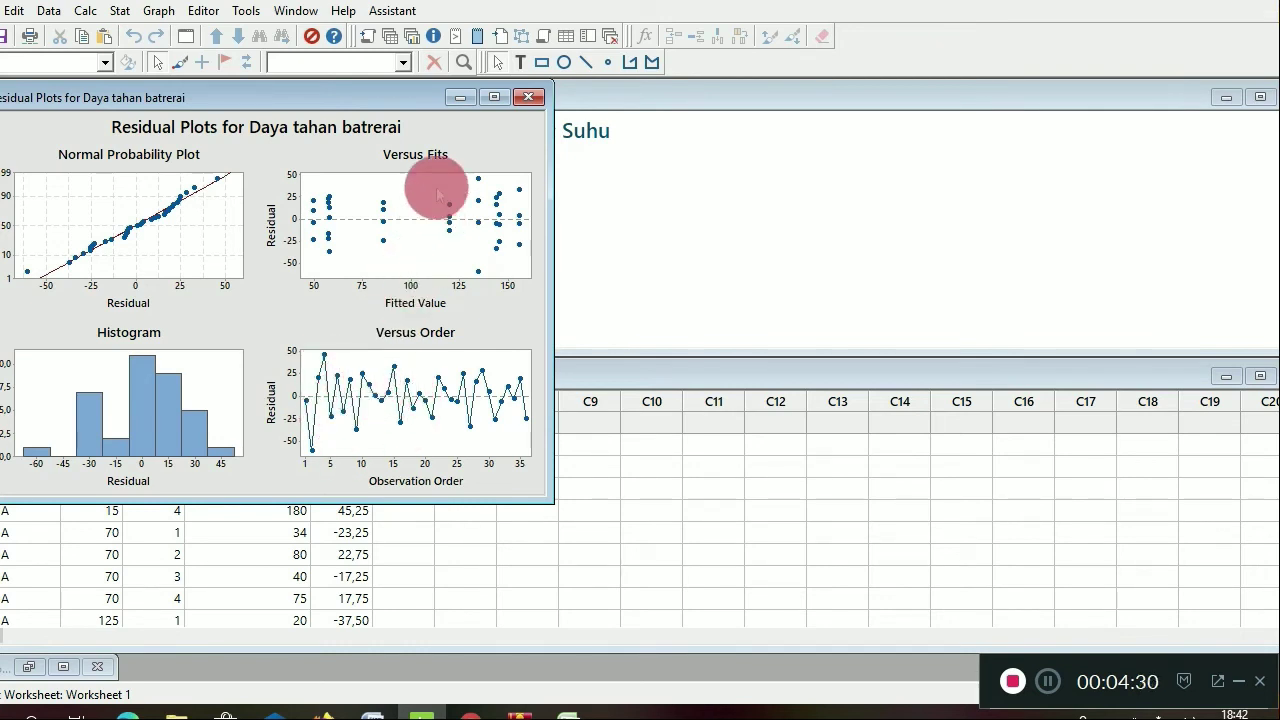
click(458, 98)
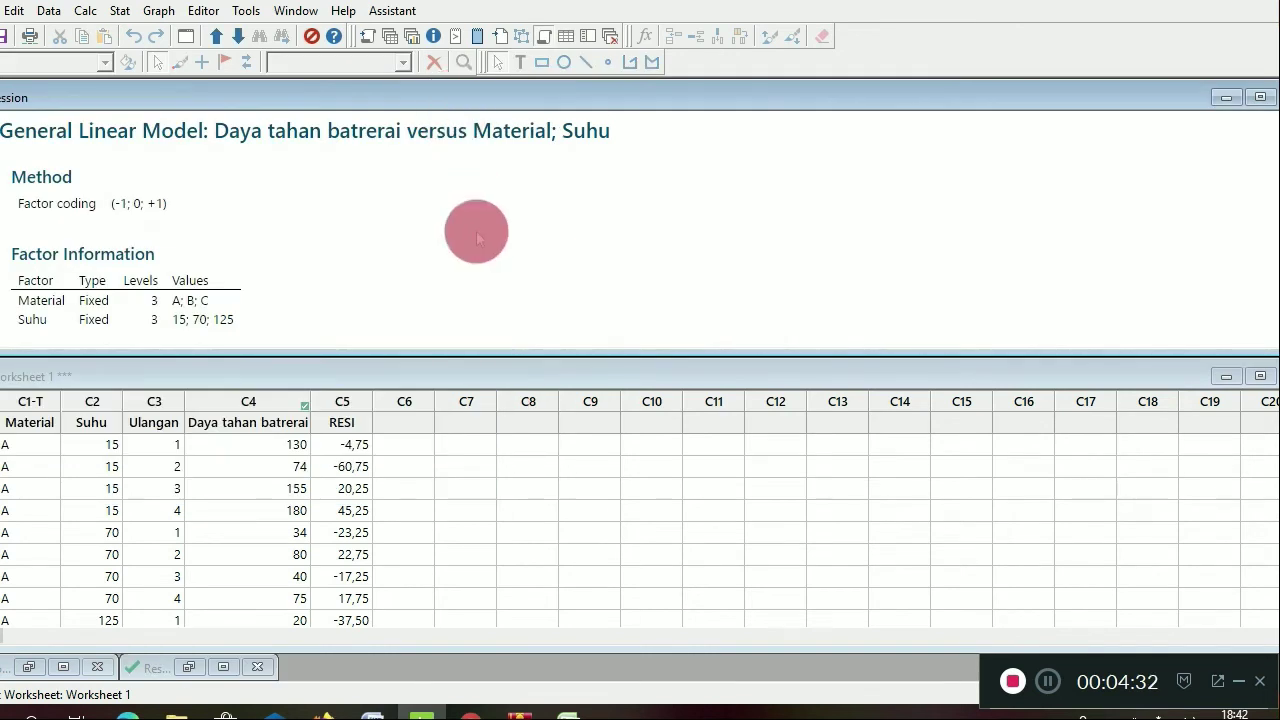
drag(463, 353, 465, 486)
drag(472, 660, 471, 663)
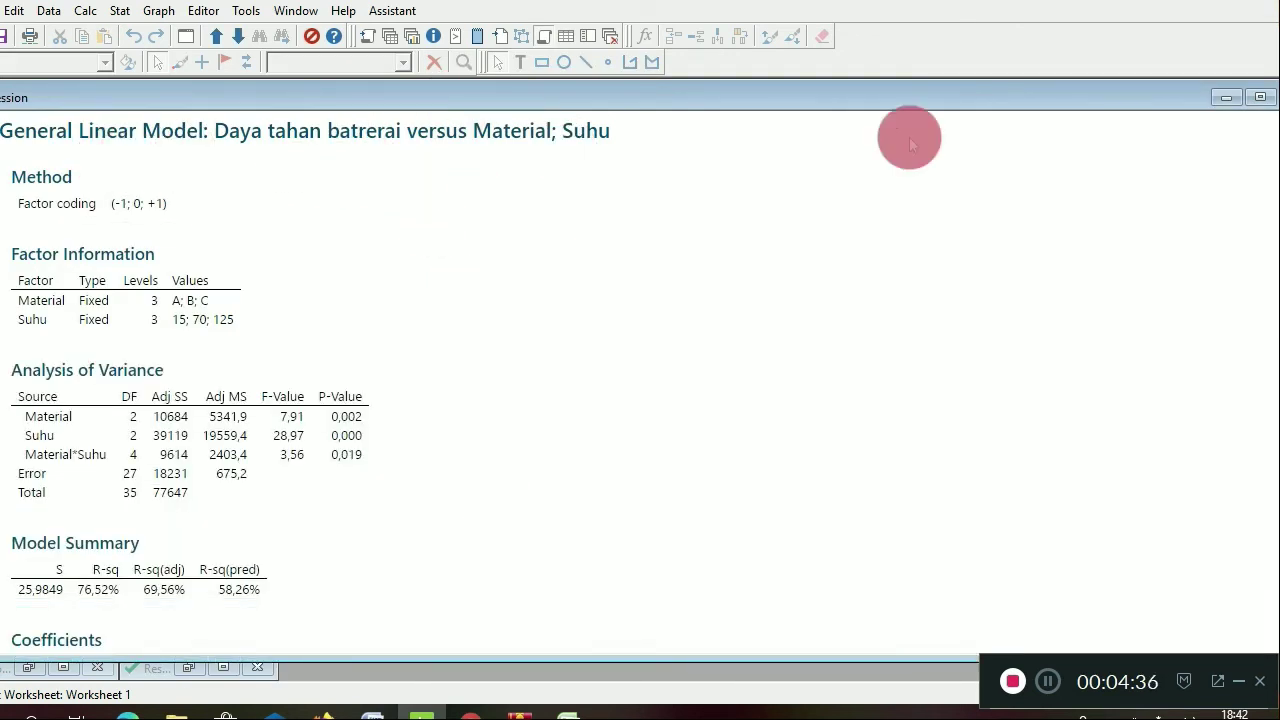
click(1260, 97)
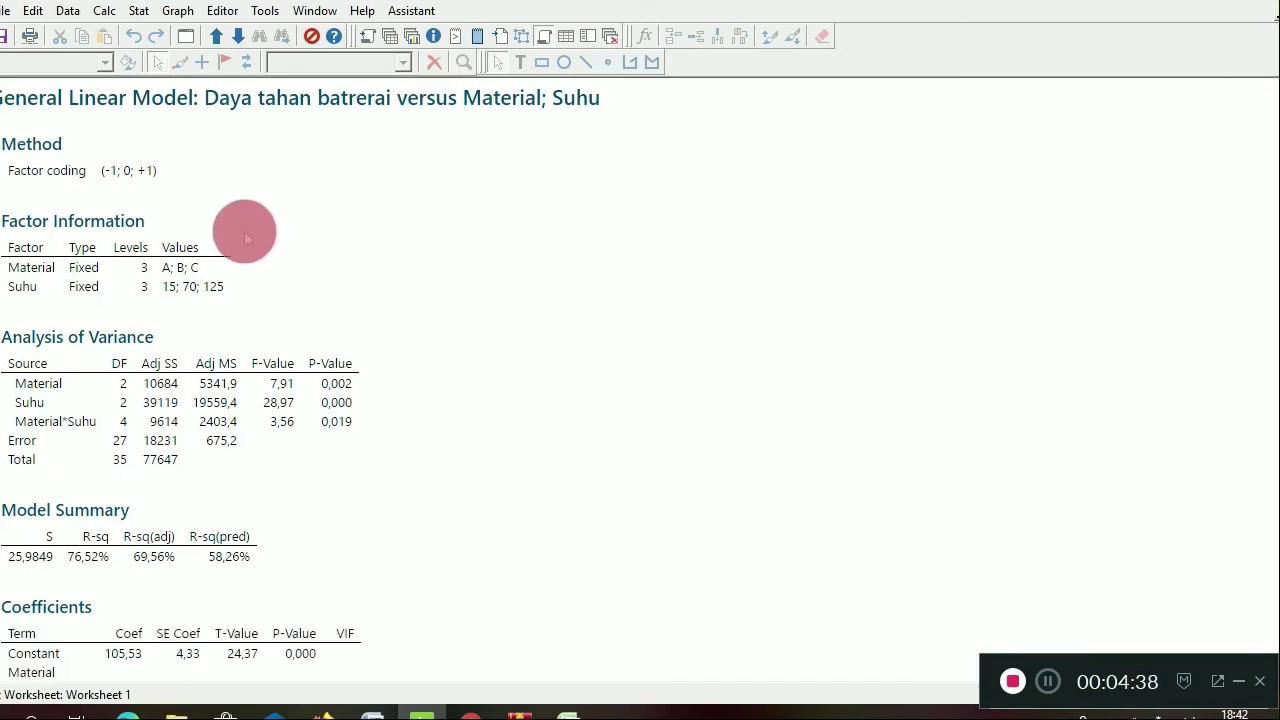
Examine the General Linear Model output, covering the Analysis of Variance table, the Coefficients table and the regression equation for Daya tahan batrerai
scroll(300, 306, down, 10)
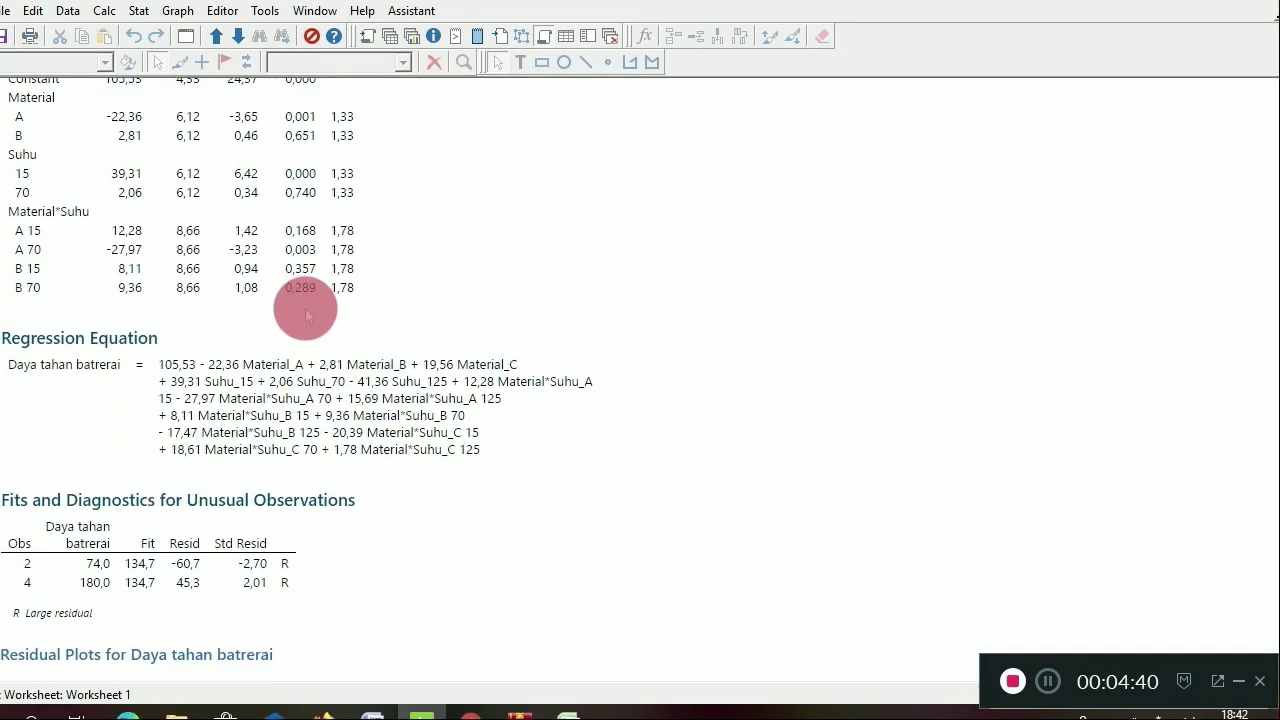
scroll(305, 313, up, 10)
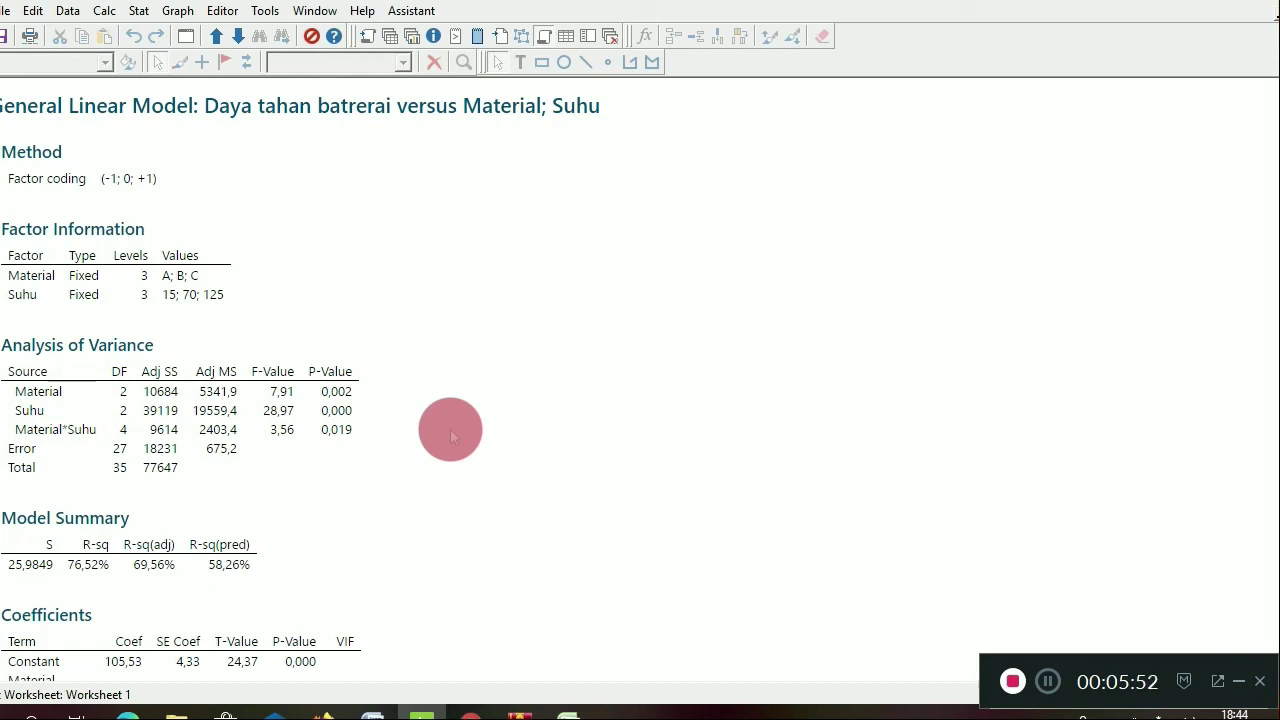
scroll(450, 429, down, 5)
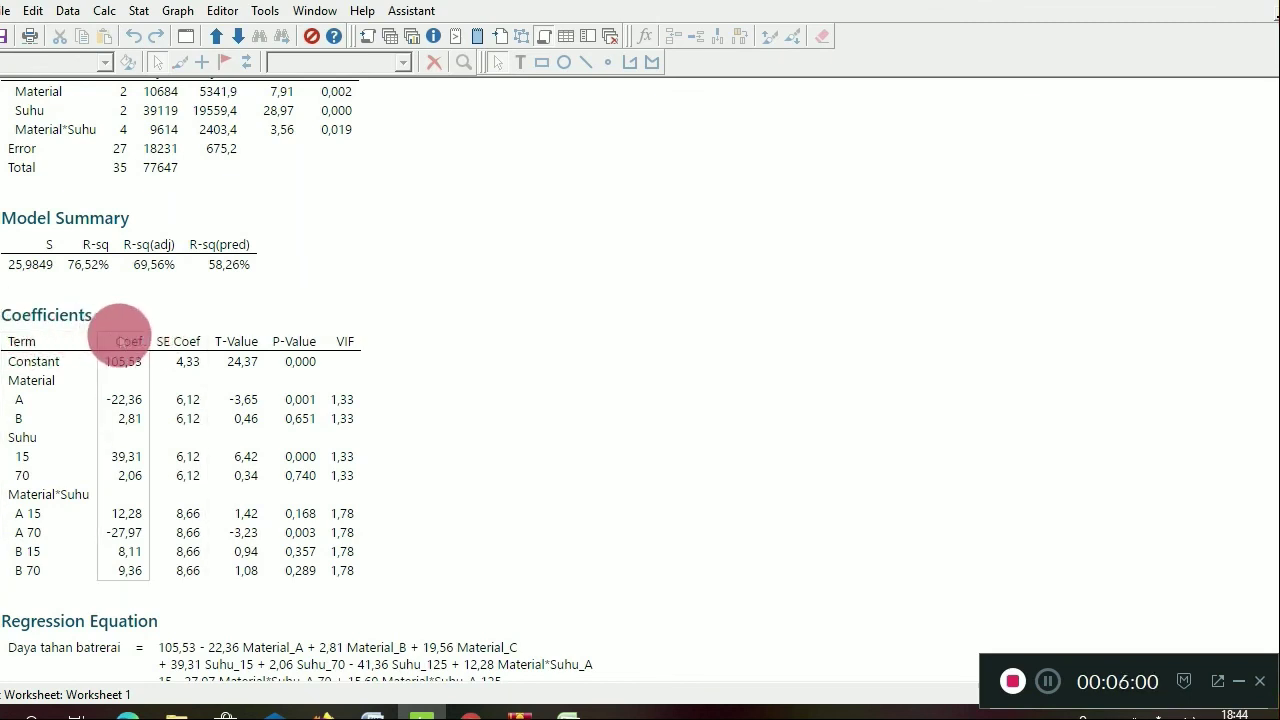
click(45, 341)
click(108, 342)
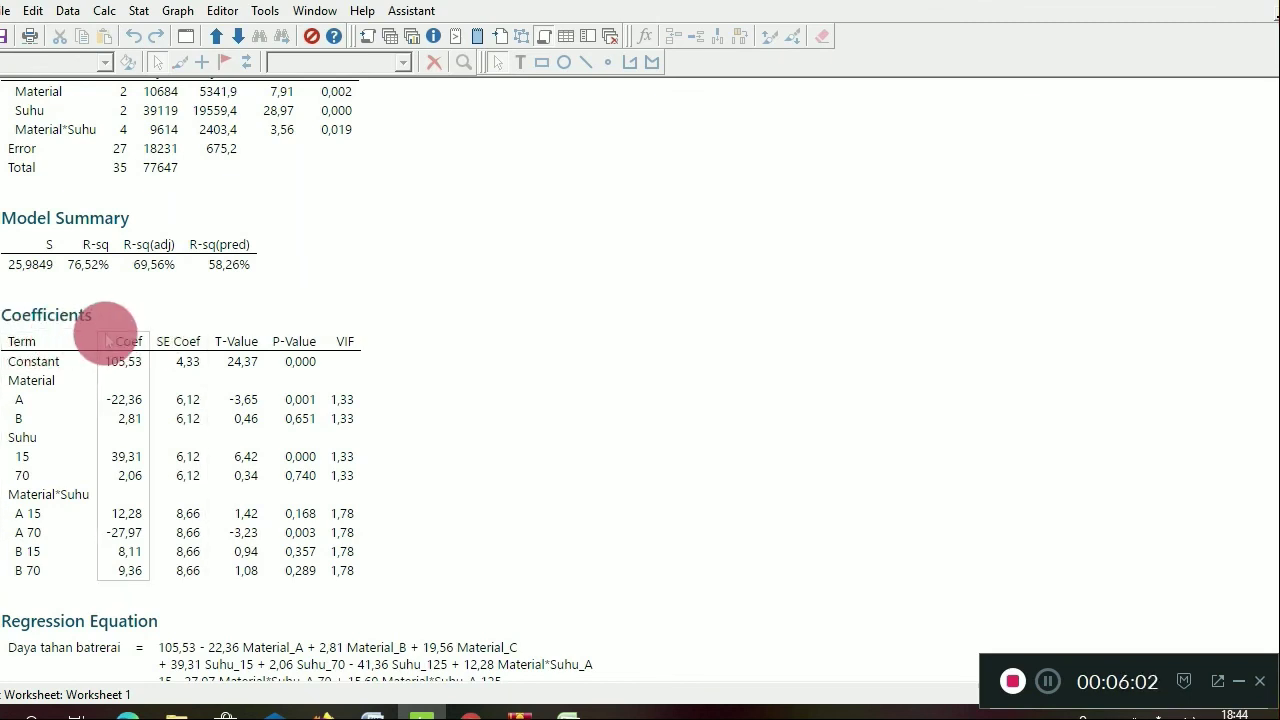
drag(50, 341, 97, 343)
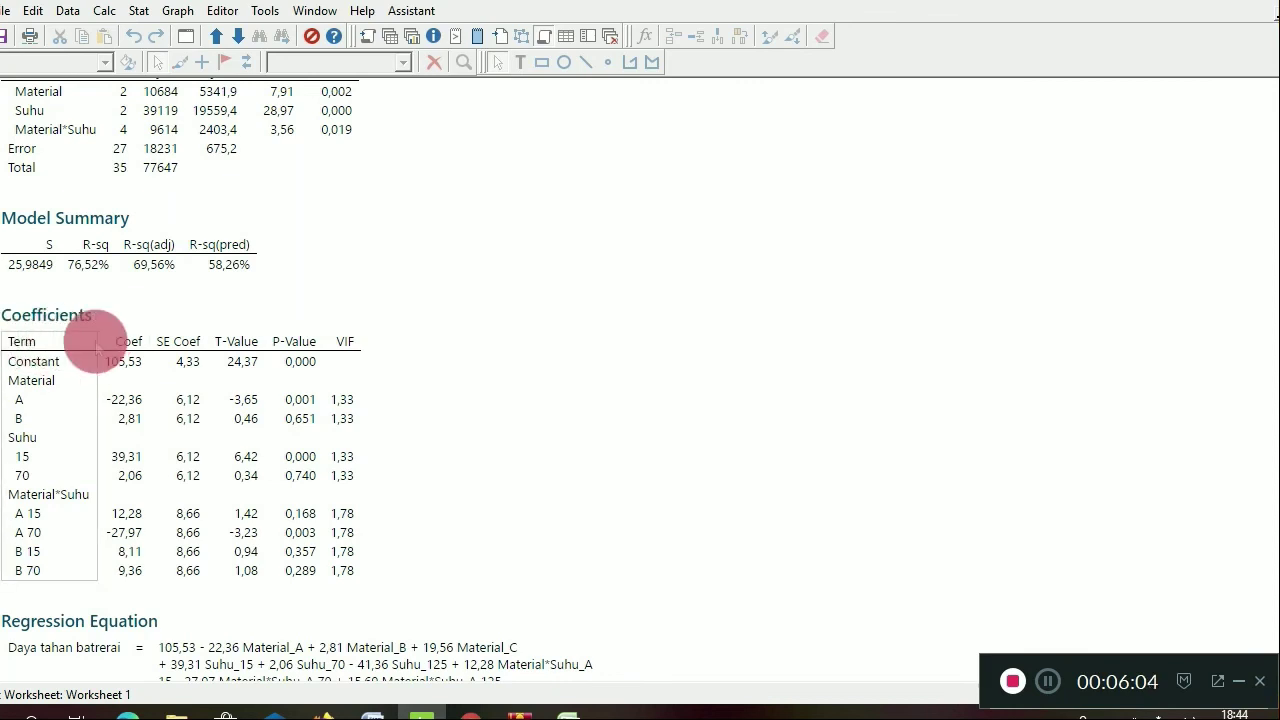
click(160, 491)
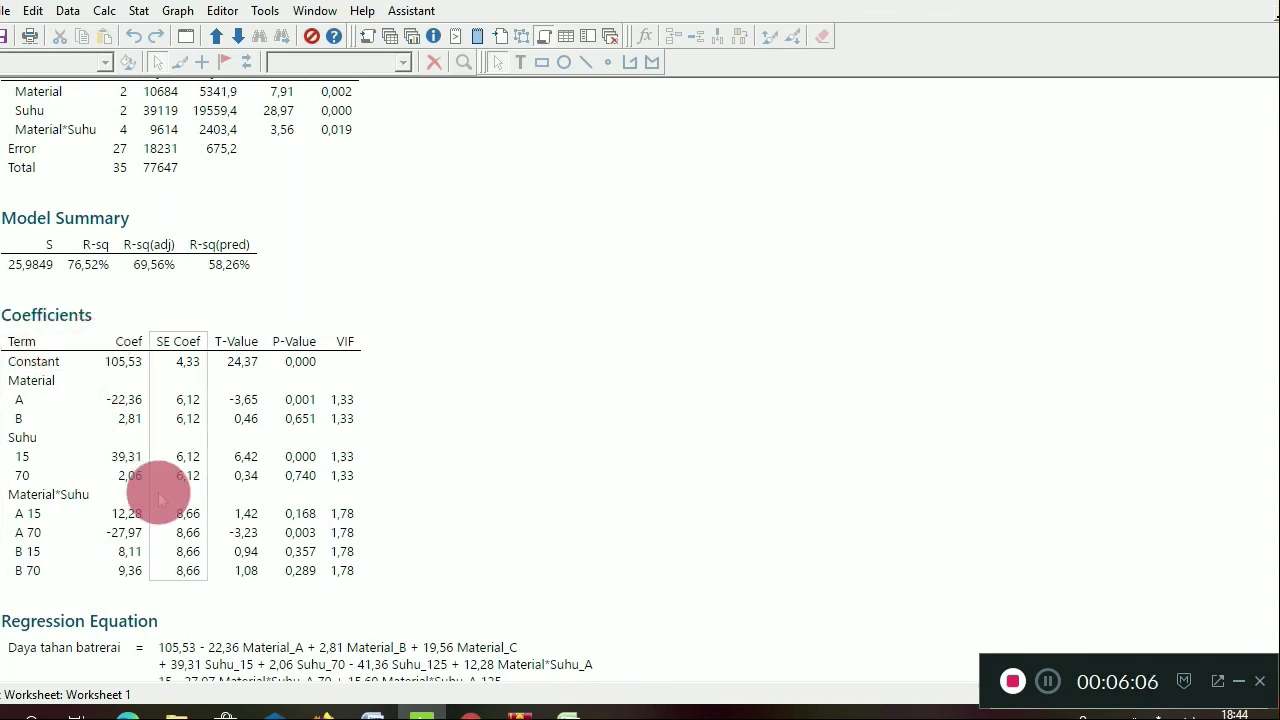
scroll(160, 491, down, 2)
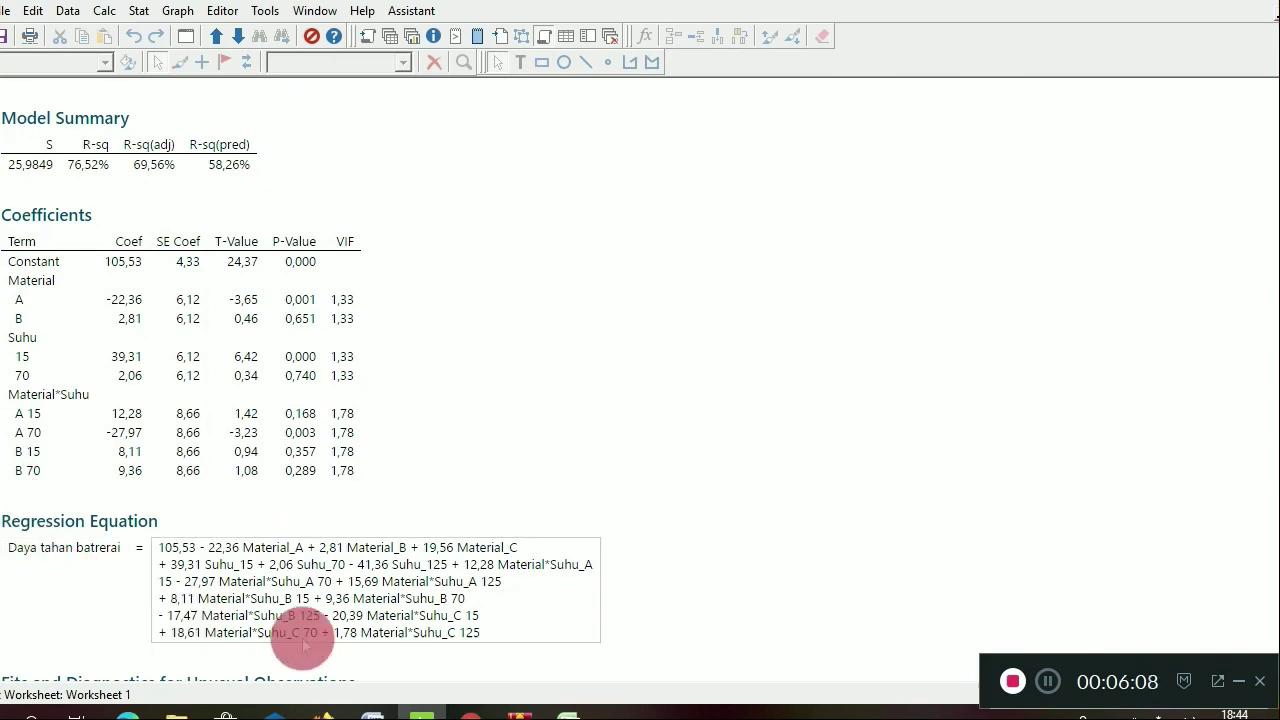
click(110, 264)
drag(80, 243, 12, 302)
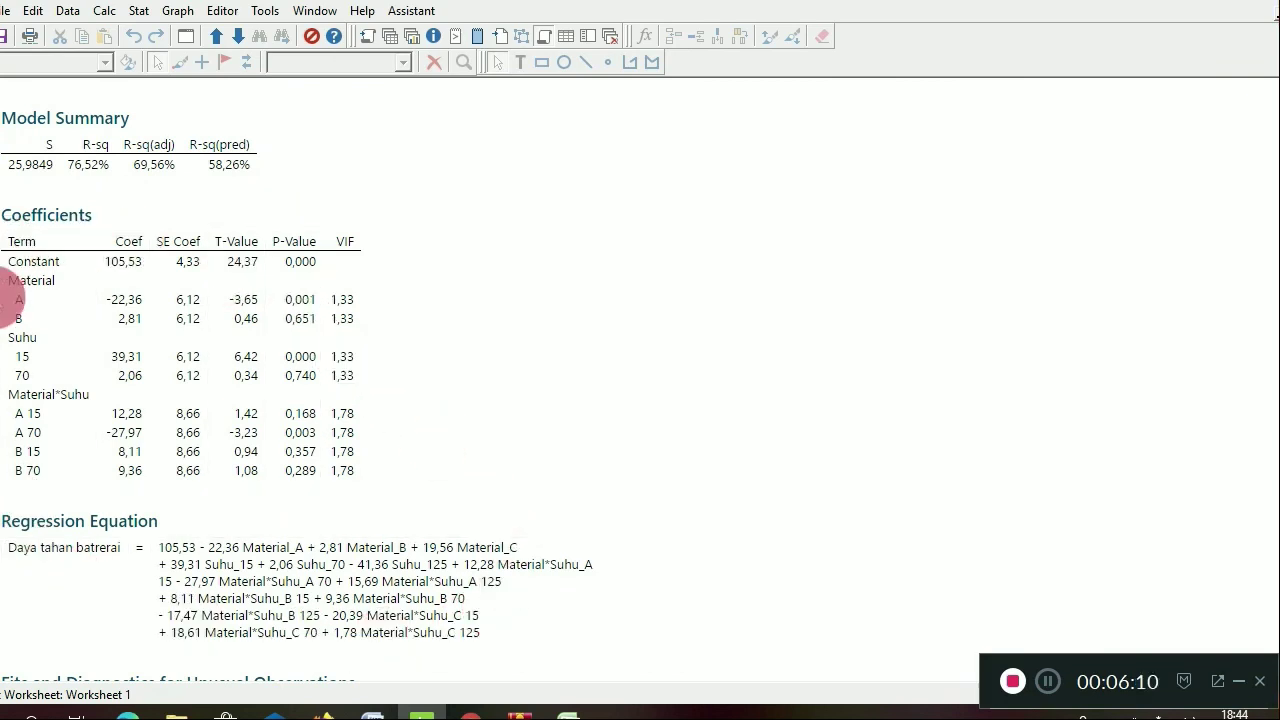